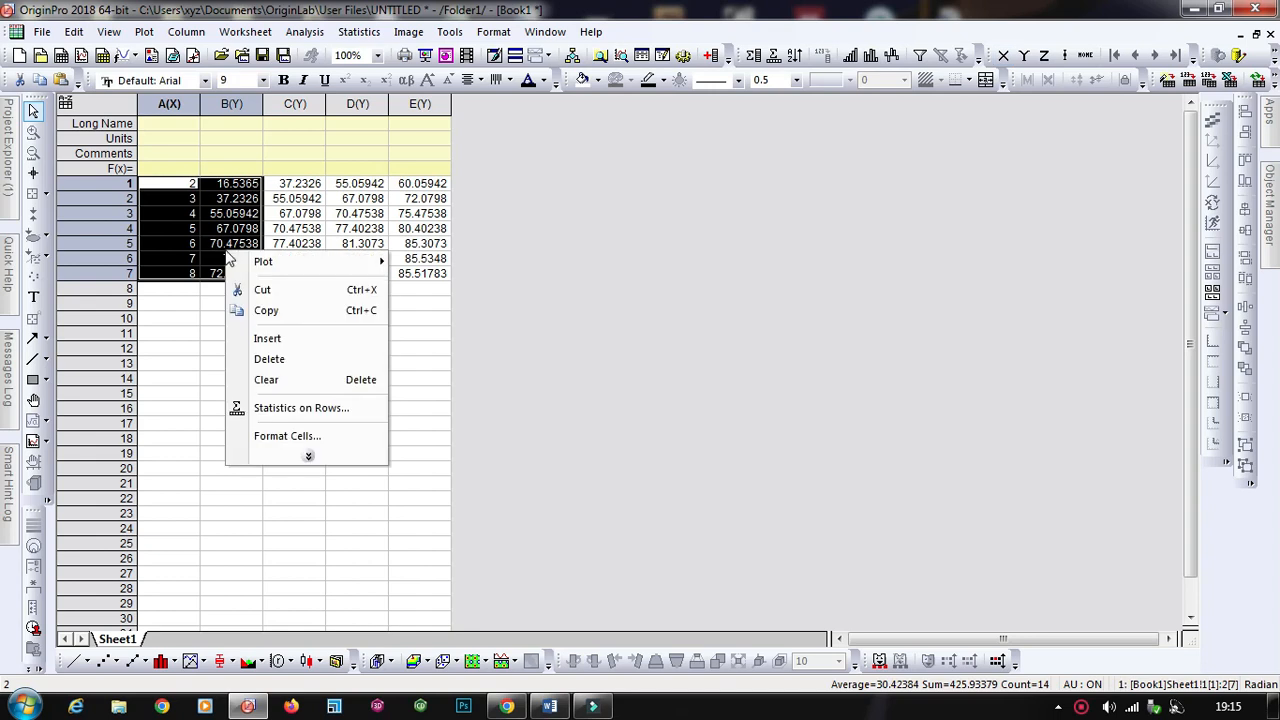
Step: Plot the selected column B data against column A as a Line + Symbol graph
mouse_move(320, 261)
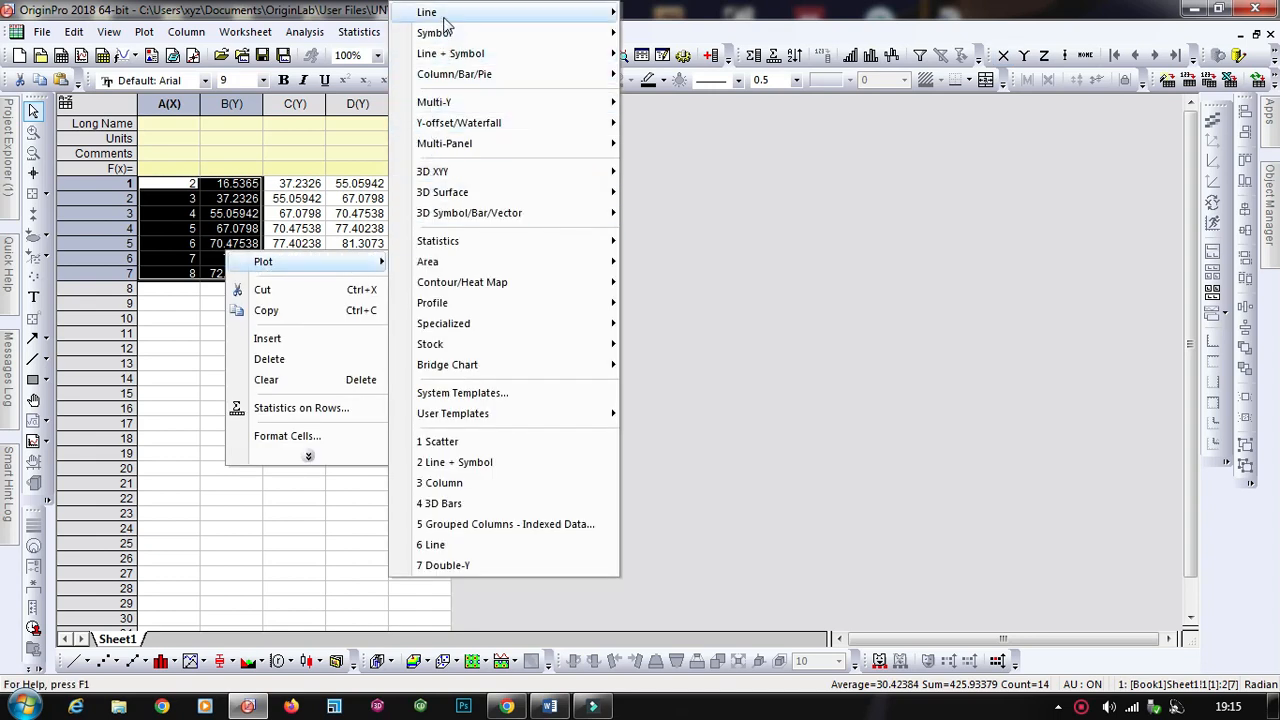
mouse_move(460, 58)
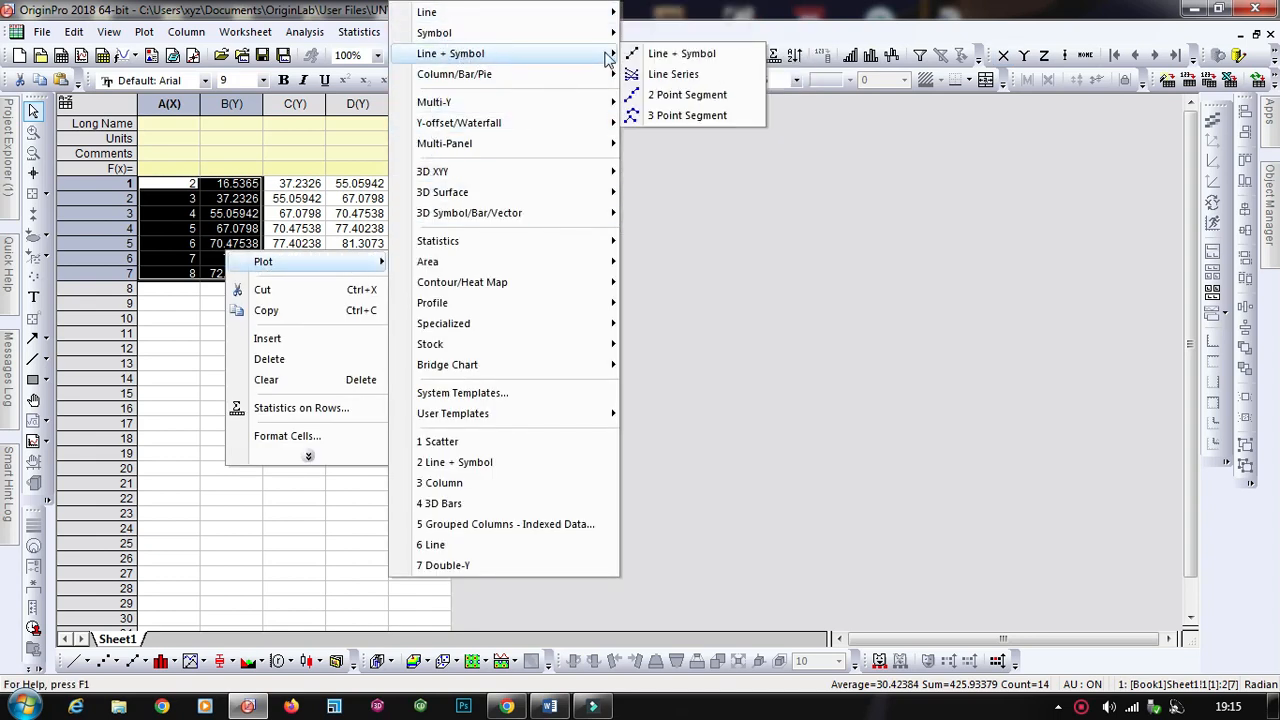
click(656, 56)
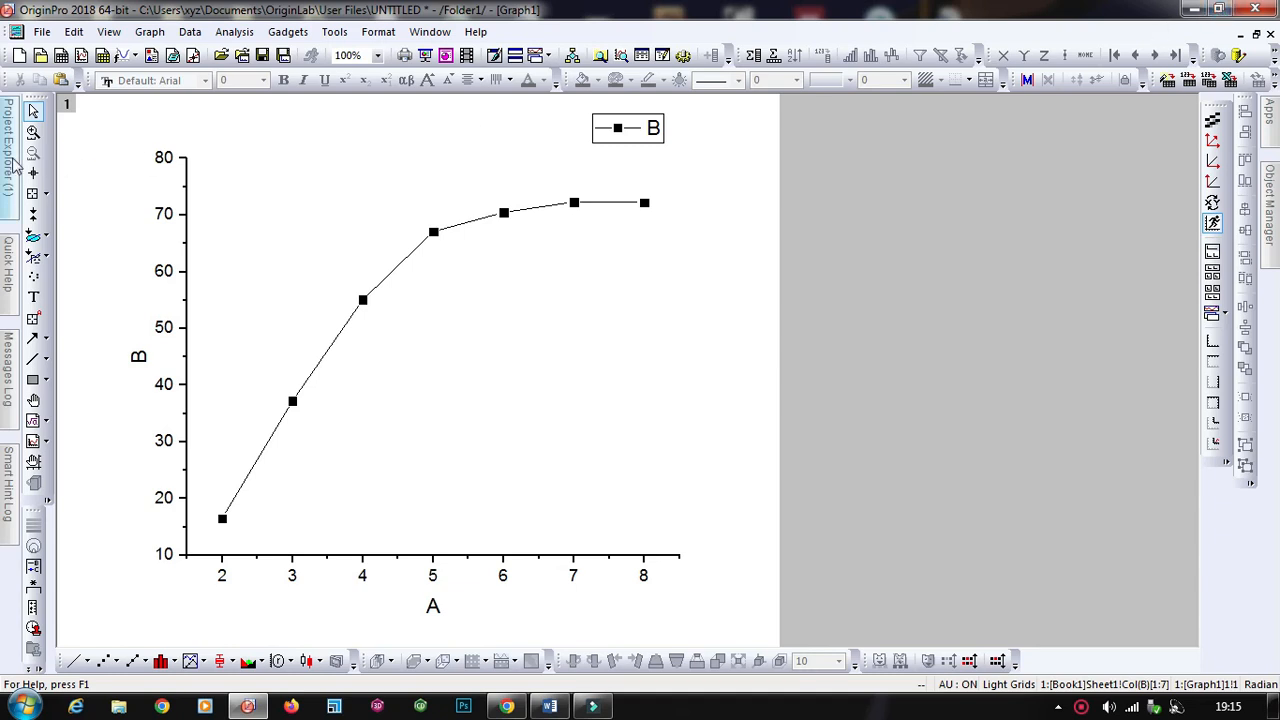
Step: Return to the Book1 worksheet and plot column C against column A as a Line + Symbol graph
mouse_move(15, 168)
click(64, 247)
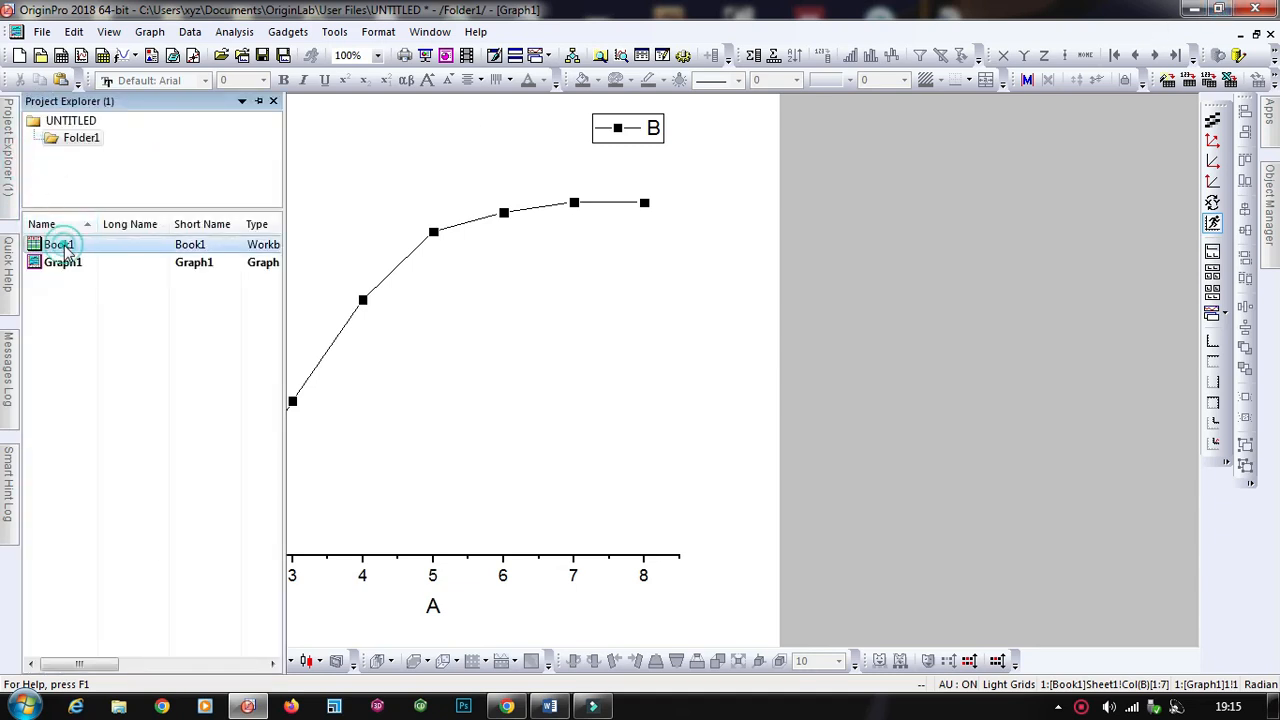
double_click(64, 247)
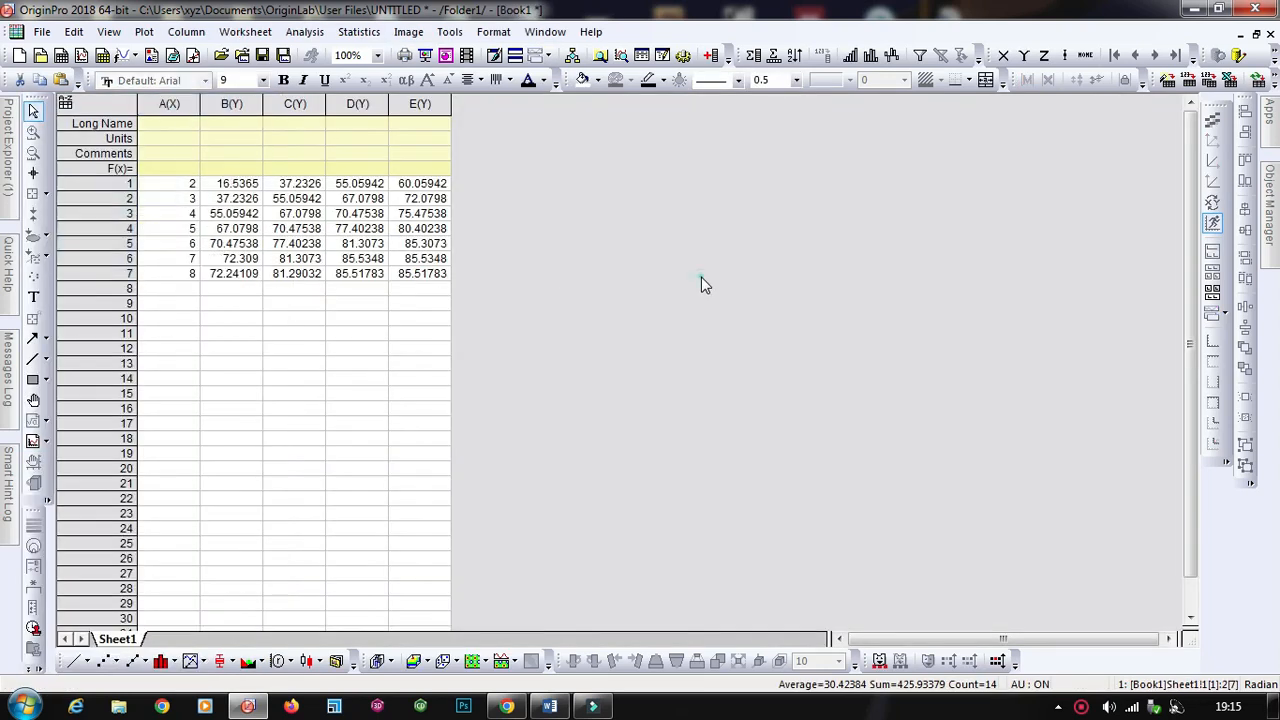
click(168, 103)
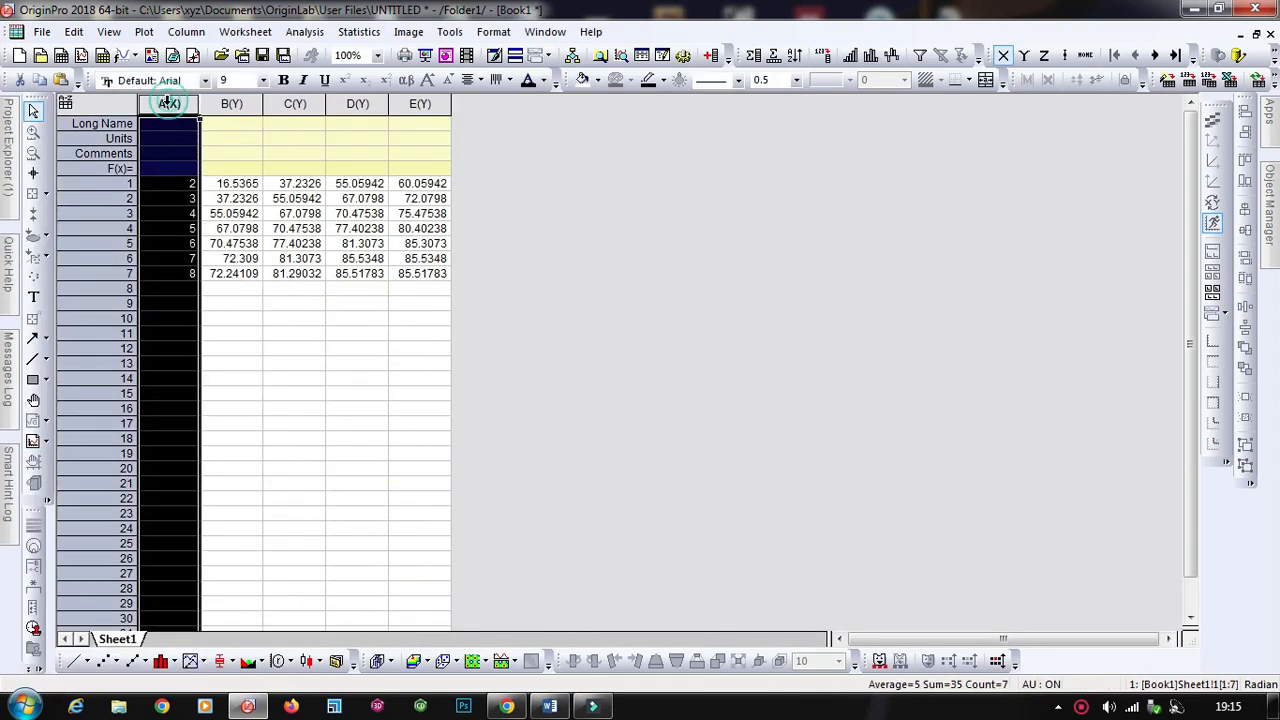
ctrl+click(310, 103)
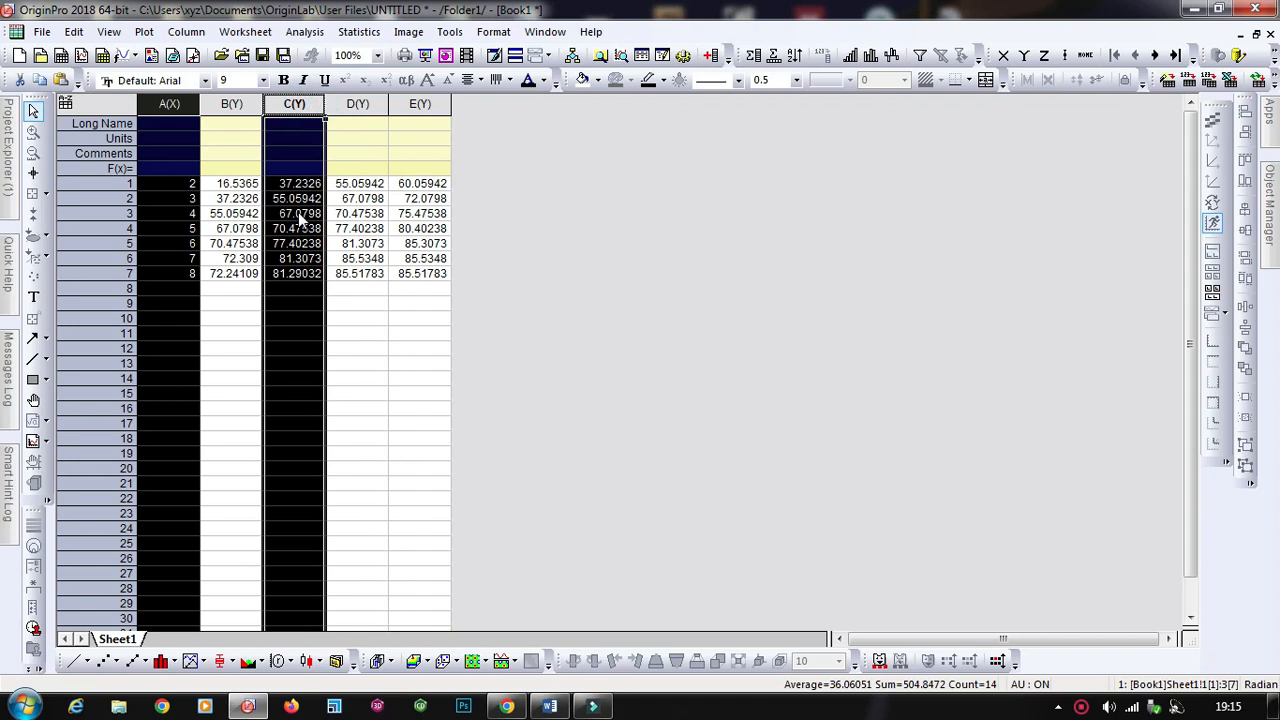
right_click(298, 213)
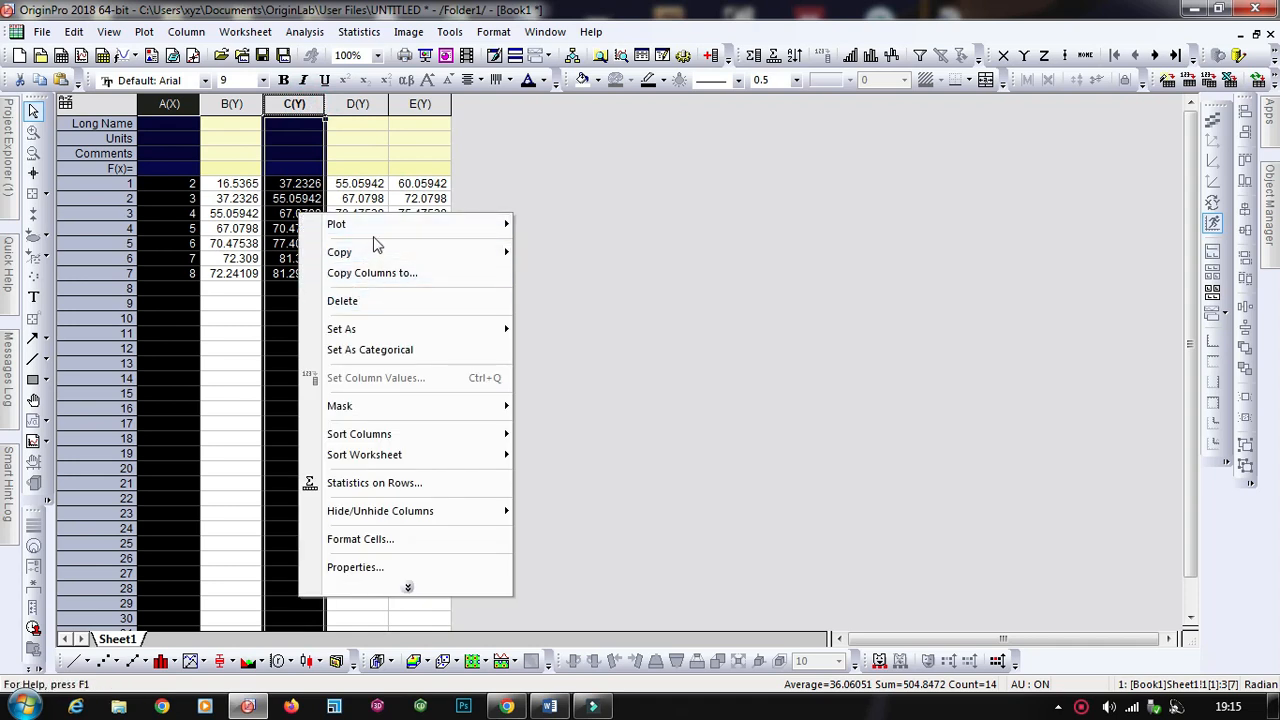
mouse_move(497, 228)
mouse_move(697, 60)
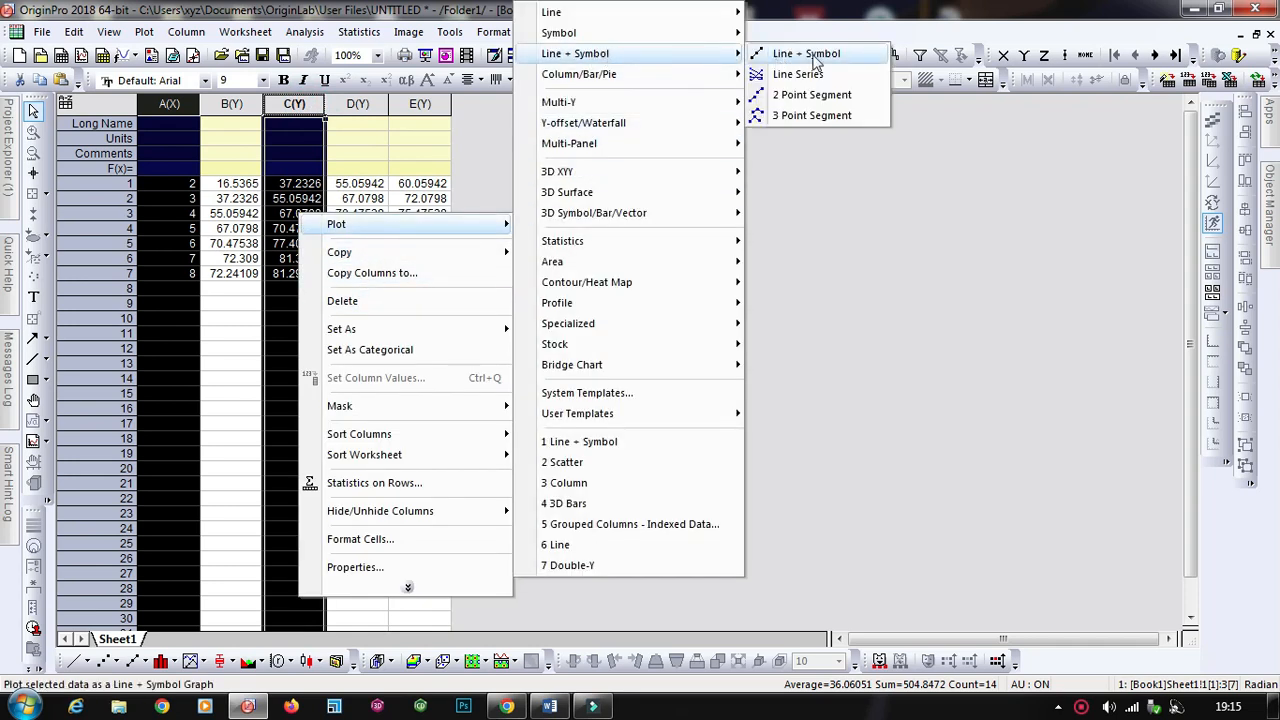
click(818, 56)
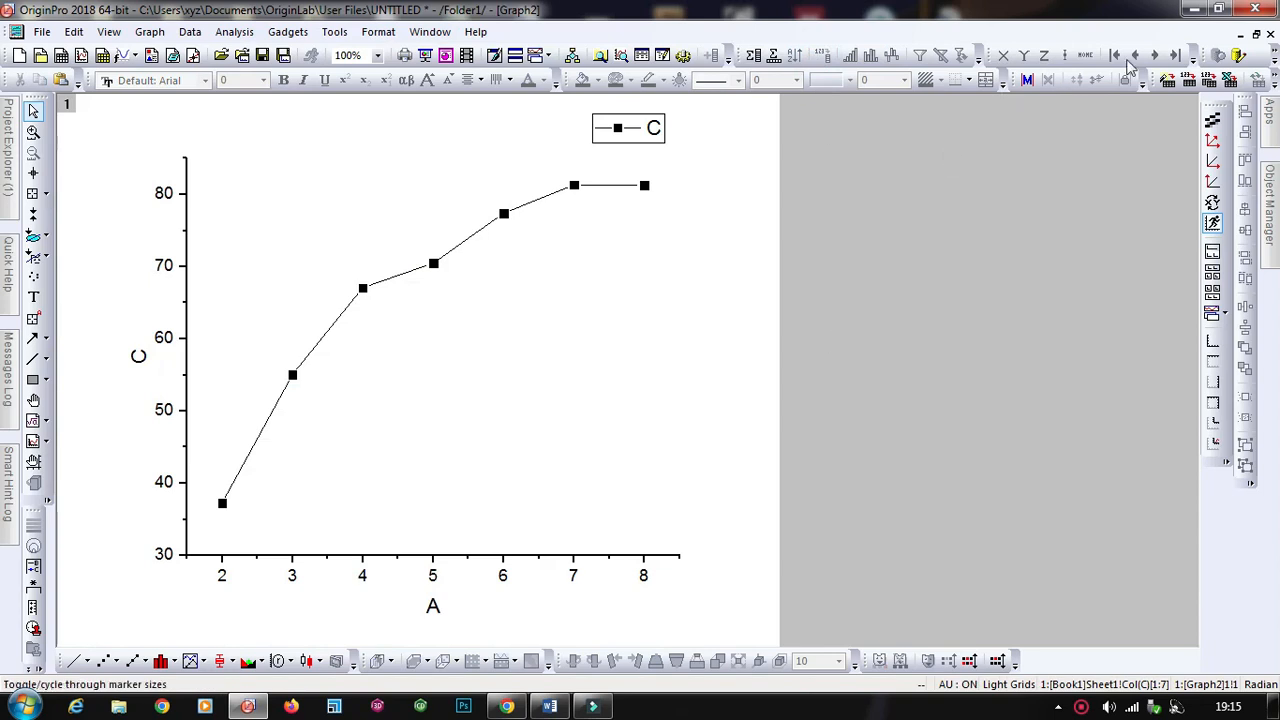
click(1190, 9)
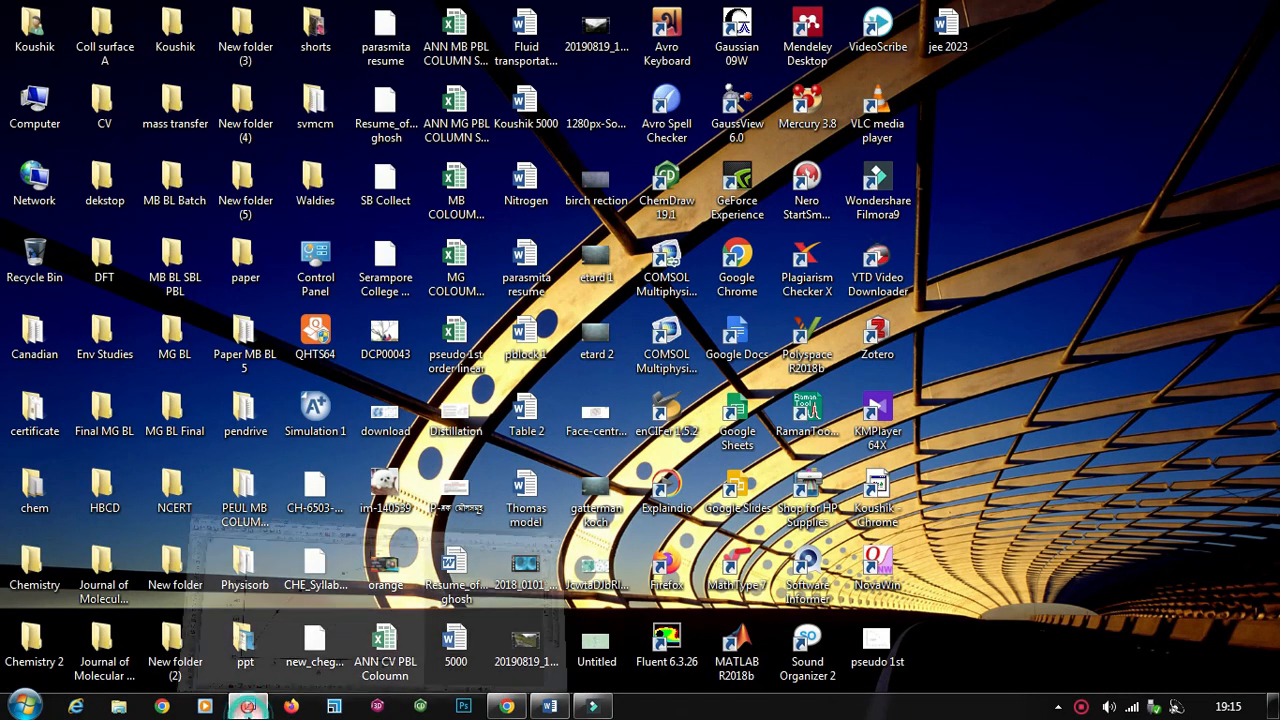
click(248, 706)
Step: Reopen Book1 and plot column D against column A as a Line + Symbol graph
mouse_move(20, 190)
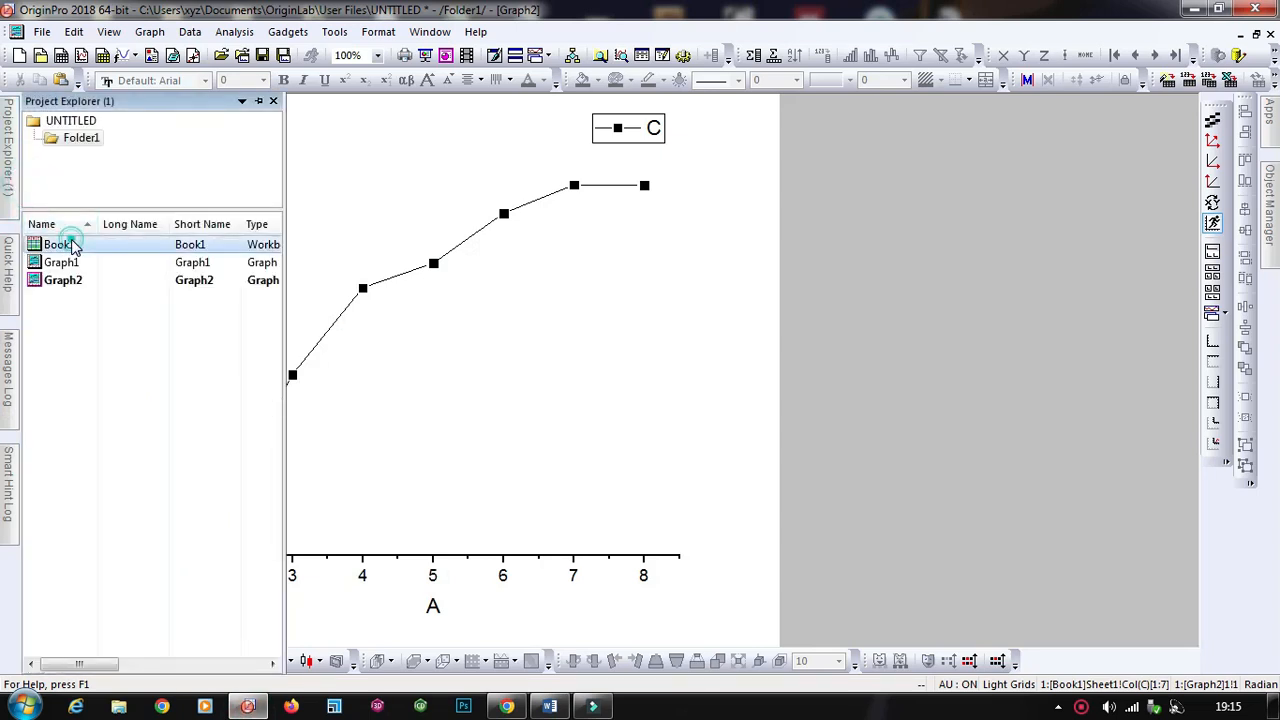
double_click(73, 245)
click(614, 254)
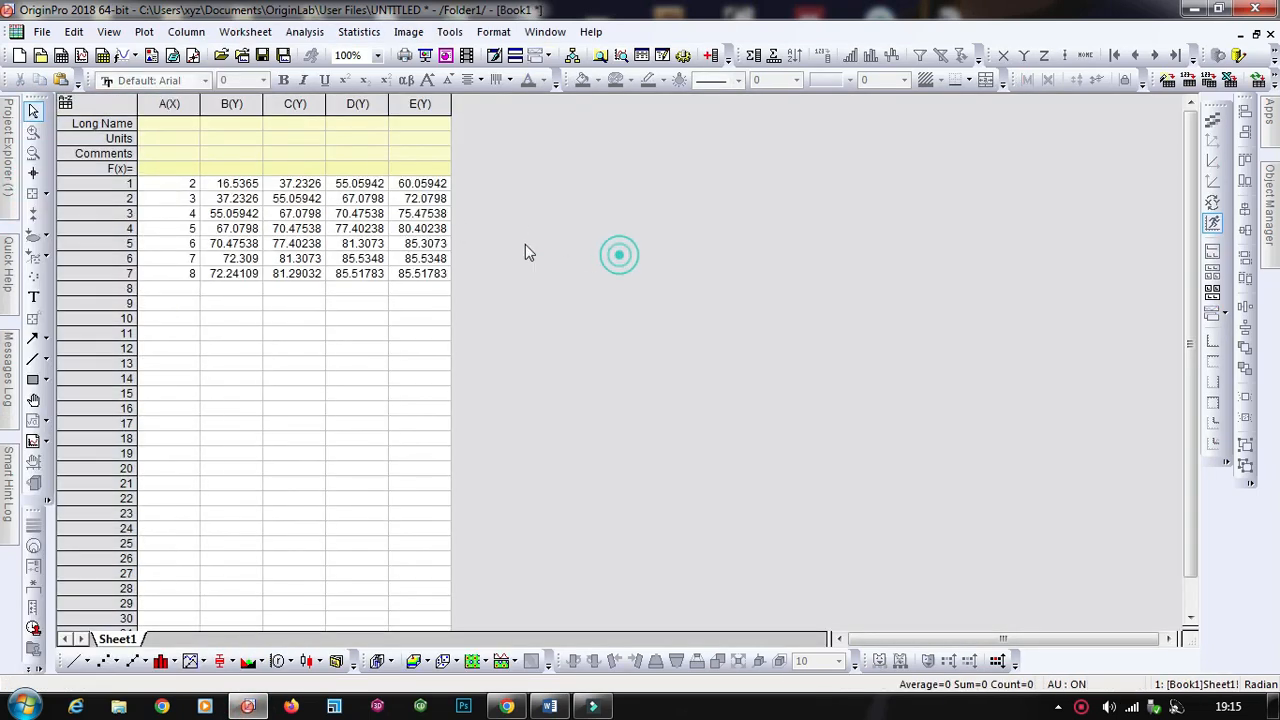
click(167, 106)
ctrl+click(355, 104)
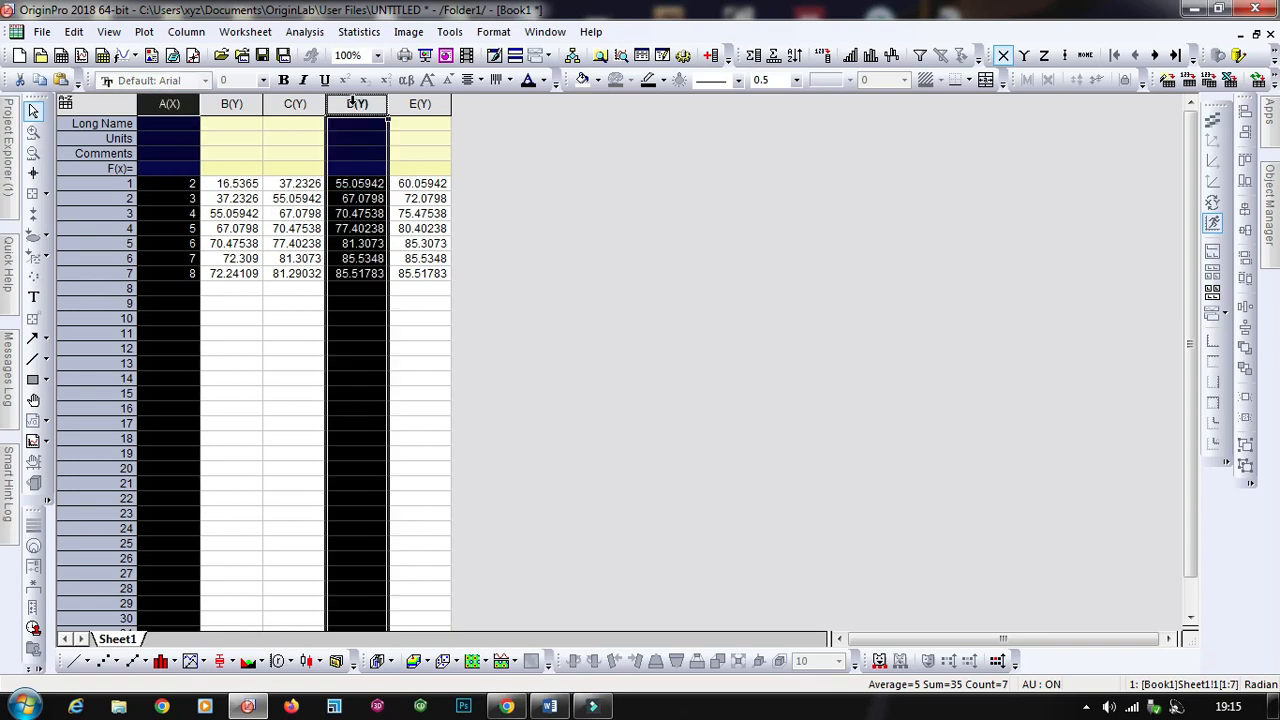
right_click(380, 229)
mouse_move(463, 242)
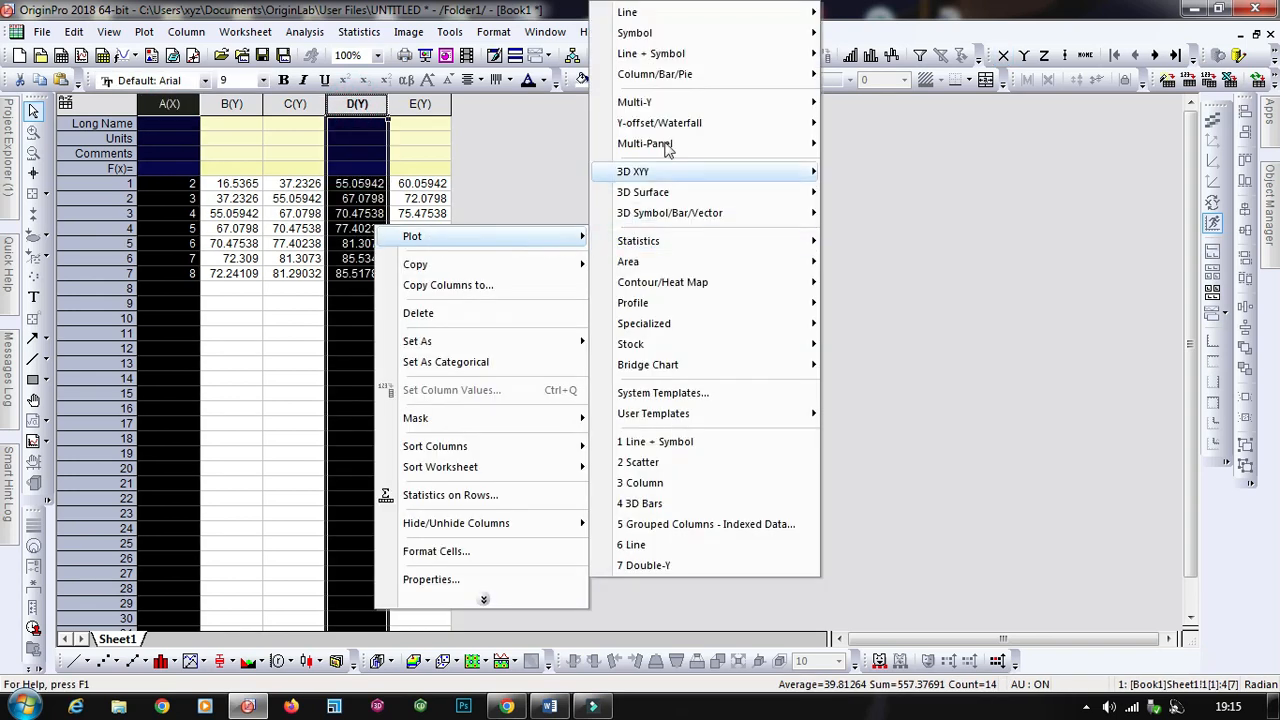
mouse_move(700, 54)
click(877, 58)
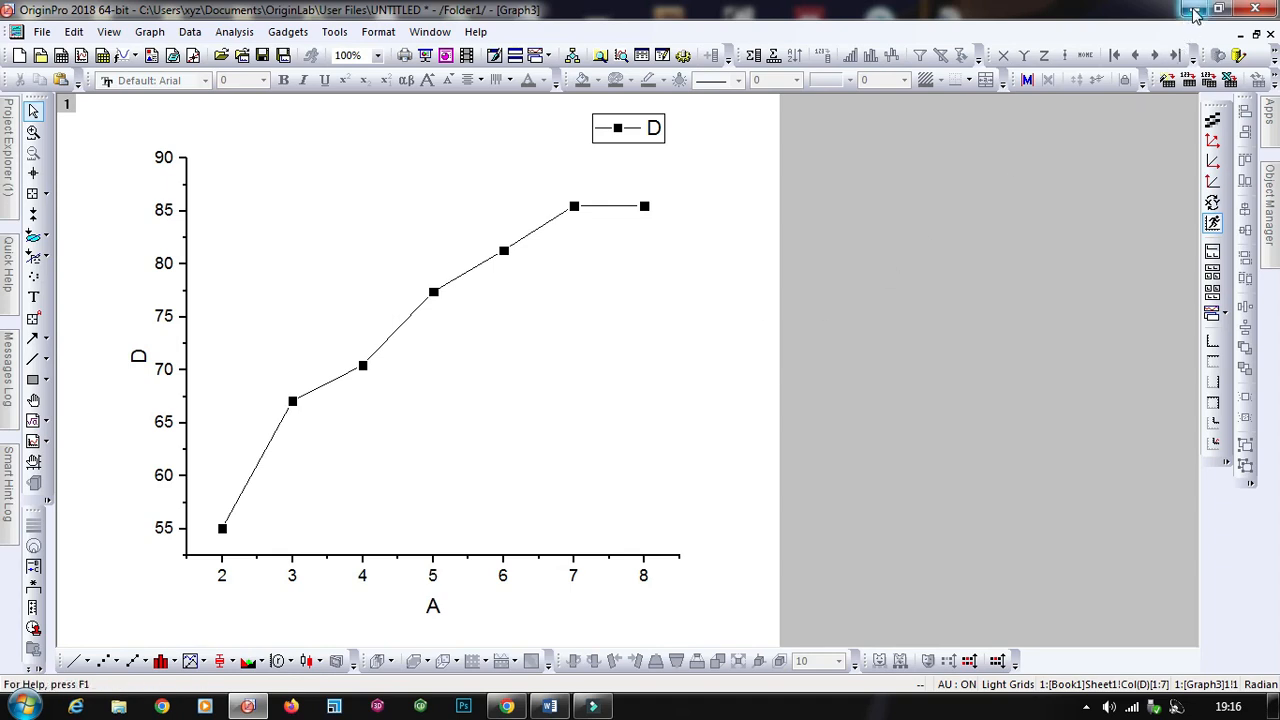
Step: Go back to Book1 and plot column E against column A as a Line + Symbol graph
click(12, 140)
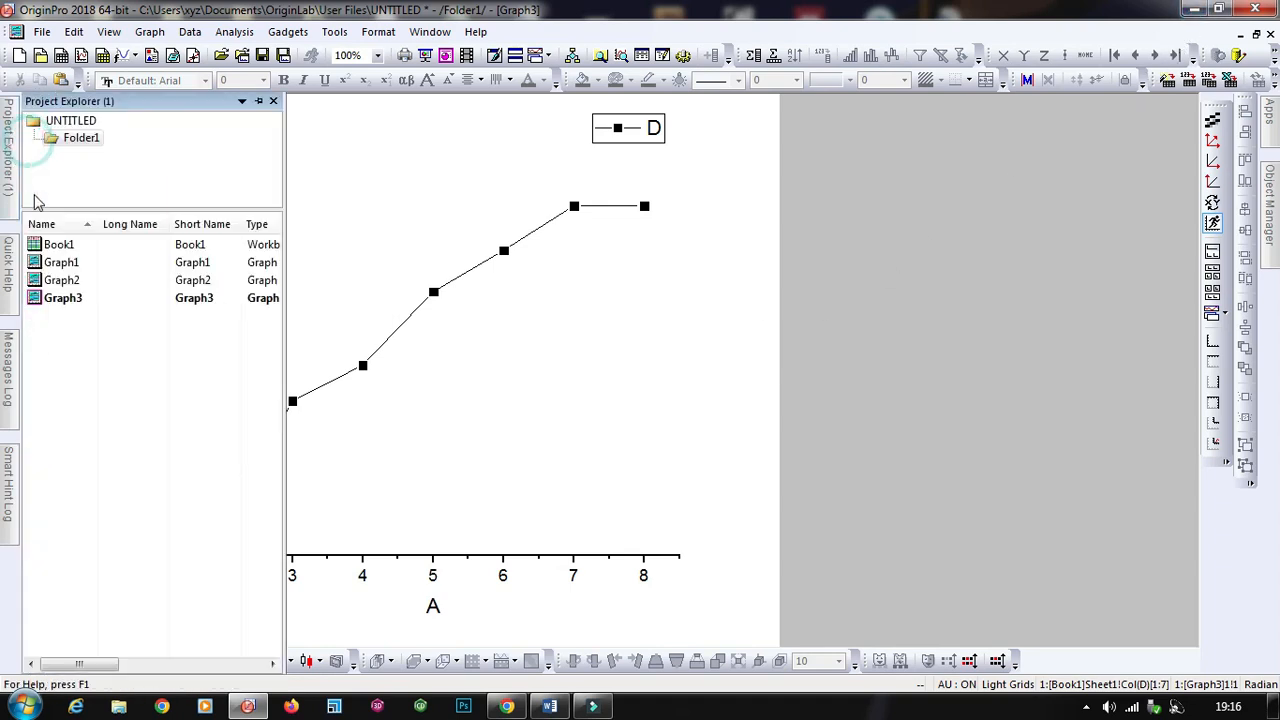
click(64, 244)
double_click(64, 244)
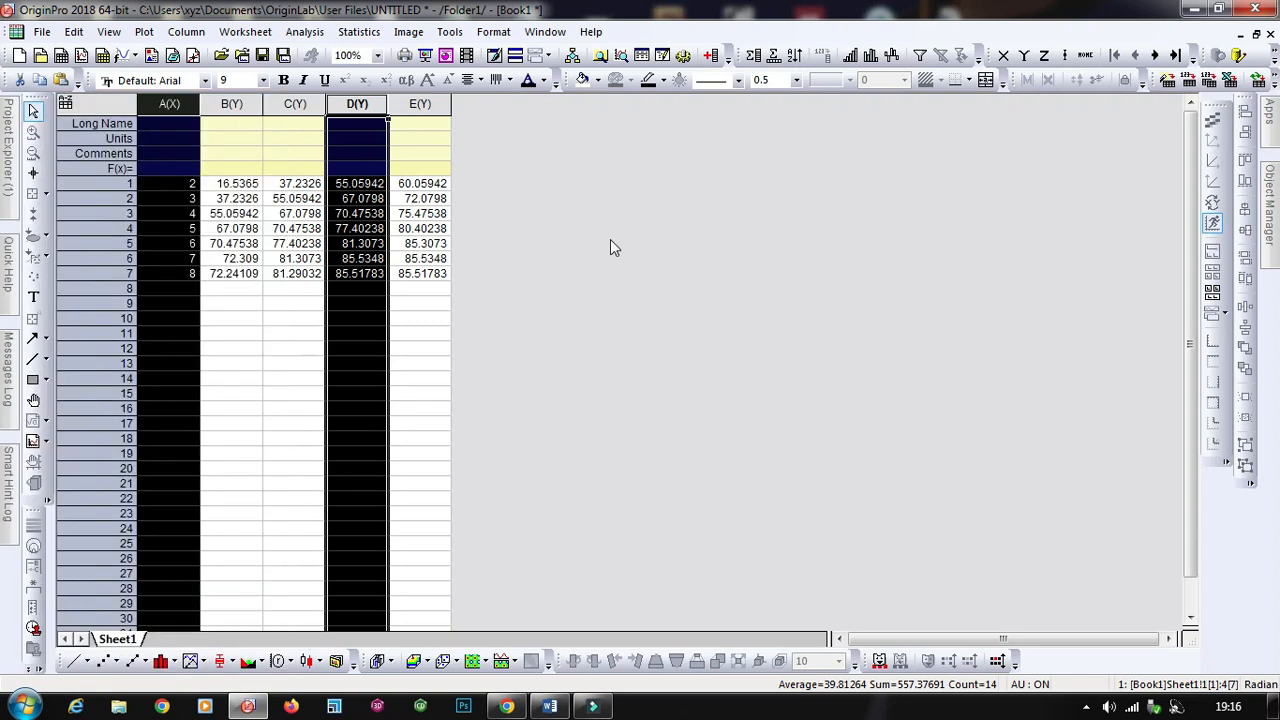
click(608, 240)
click(169, 103)
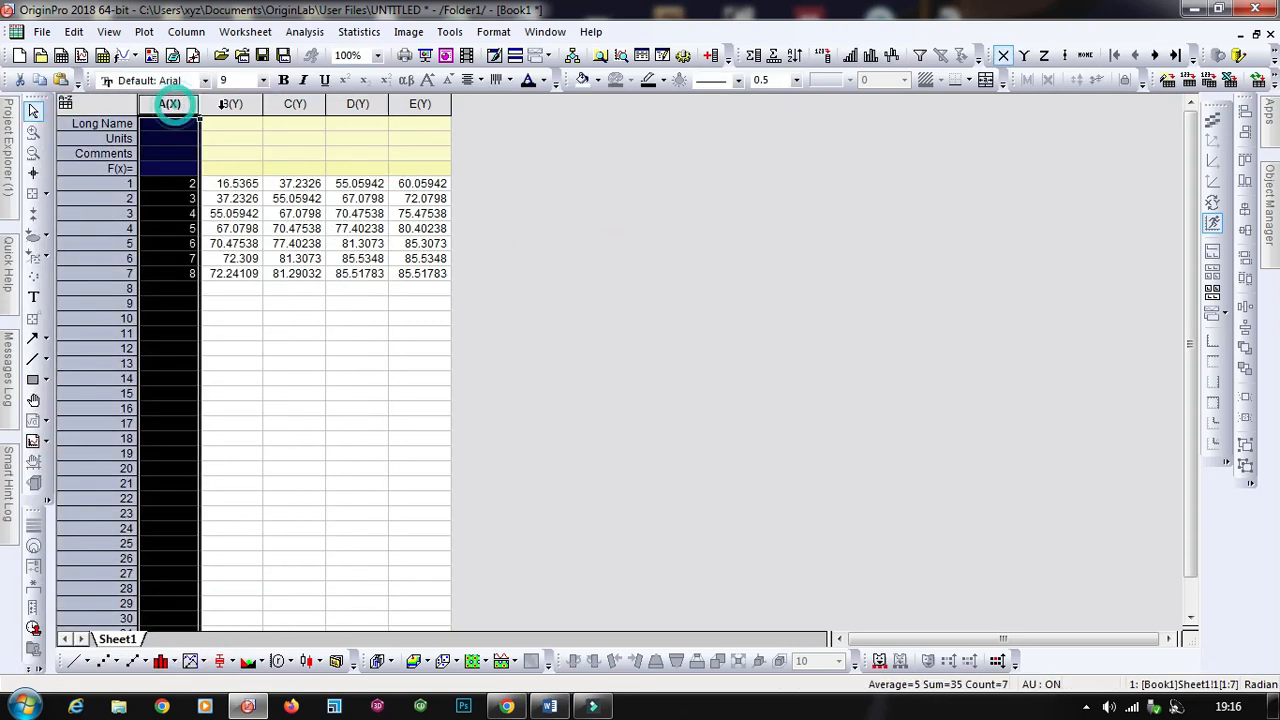
ctrl+click(420, 103)
right_click(428, 210)
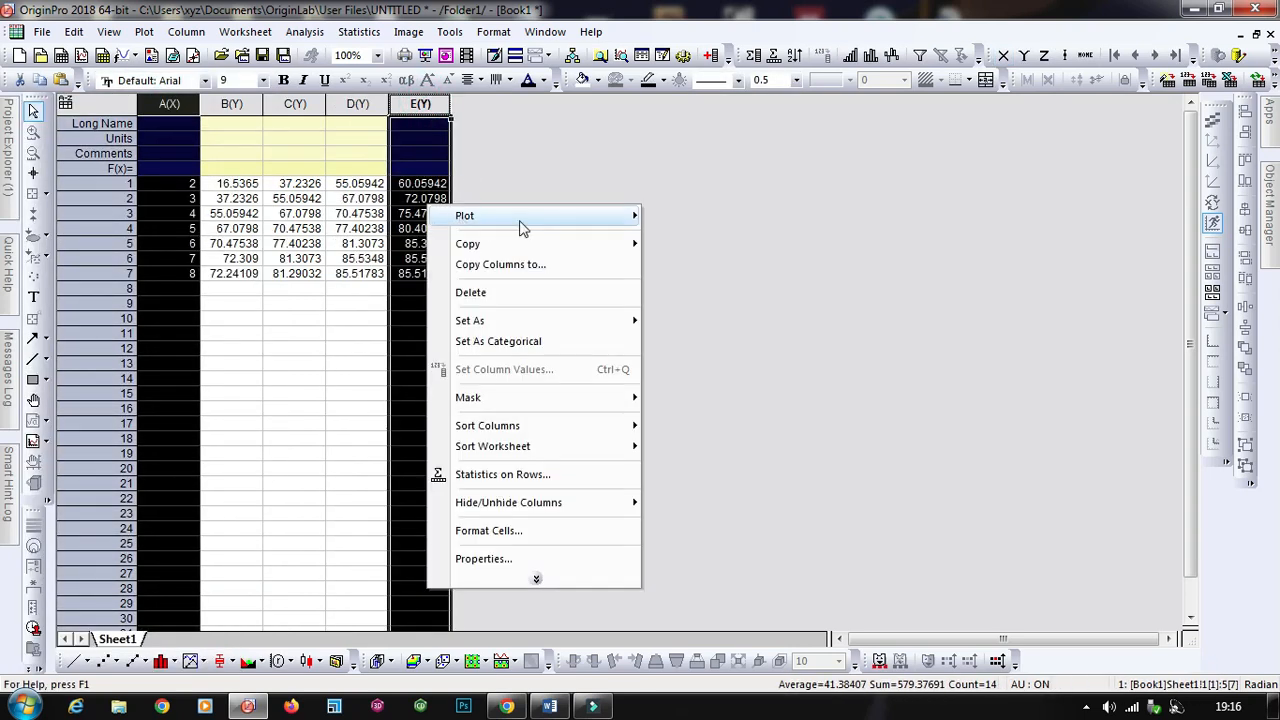
mouse_move(491, 218)
mouse_move(827, 55)
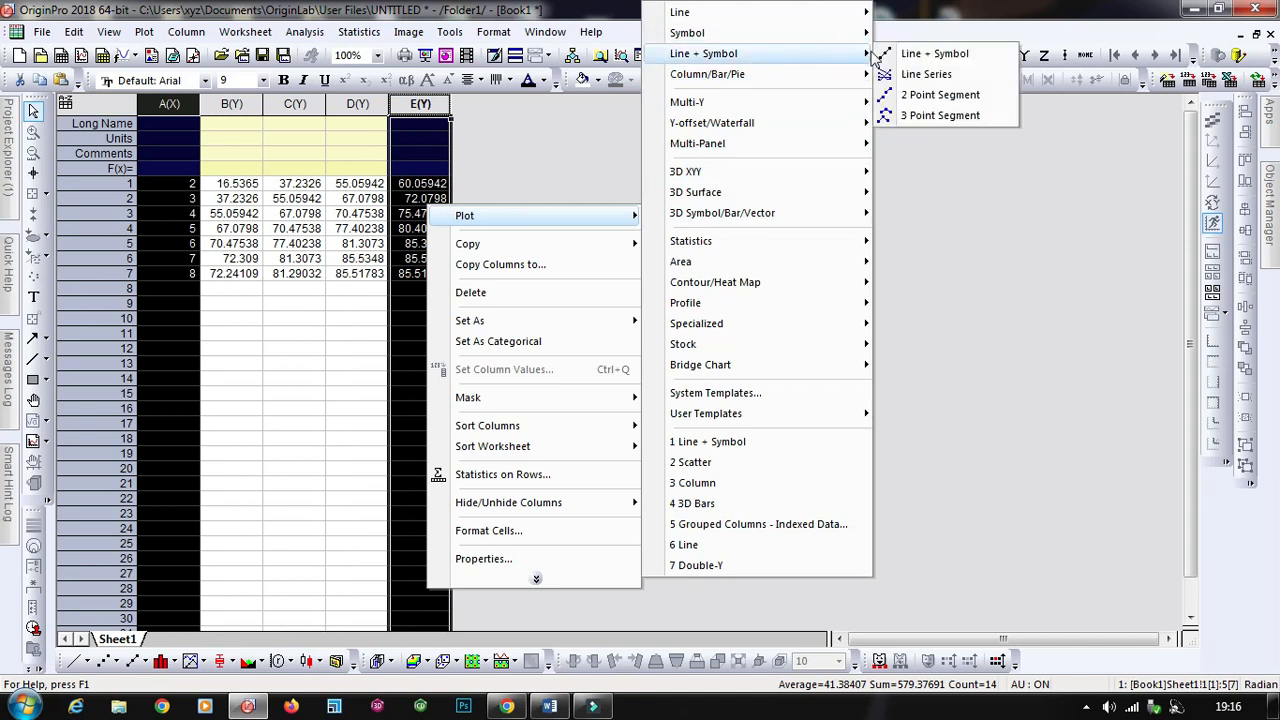
click(927, 55)
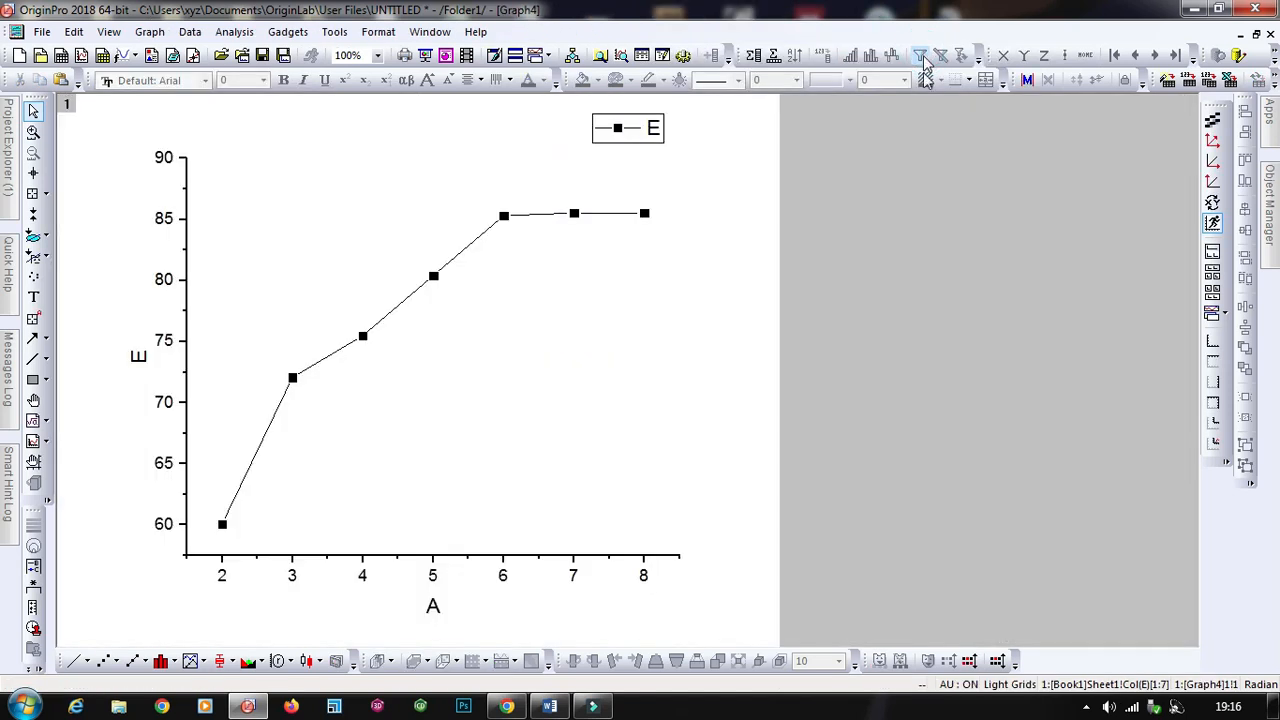
Step: Open the Merge Graph Windows settings for all open graphs in the active folder
mouse_move(12, 190)
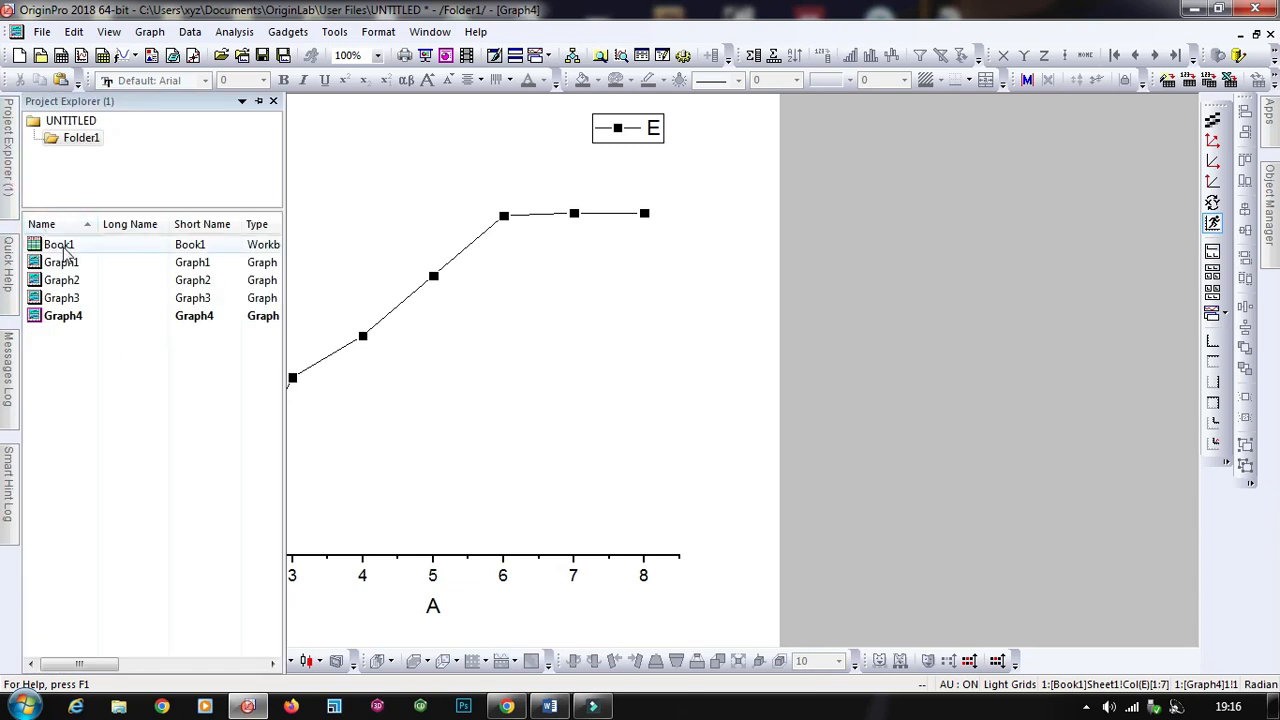
click(150, 32)
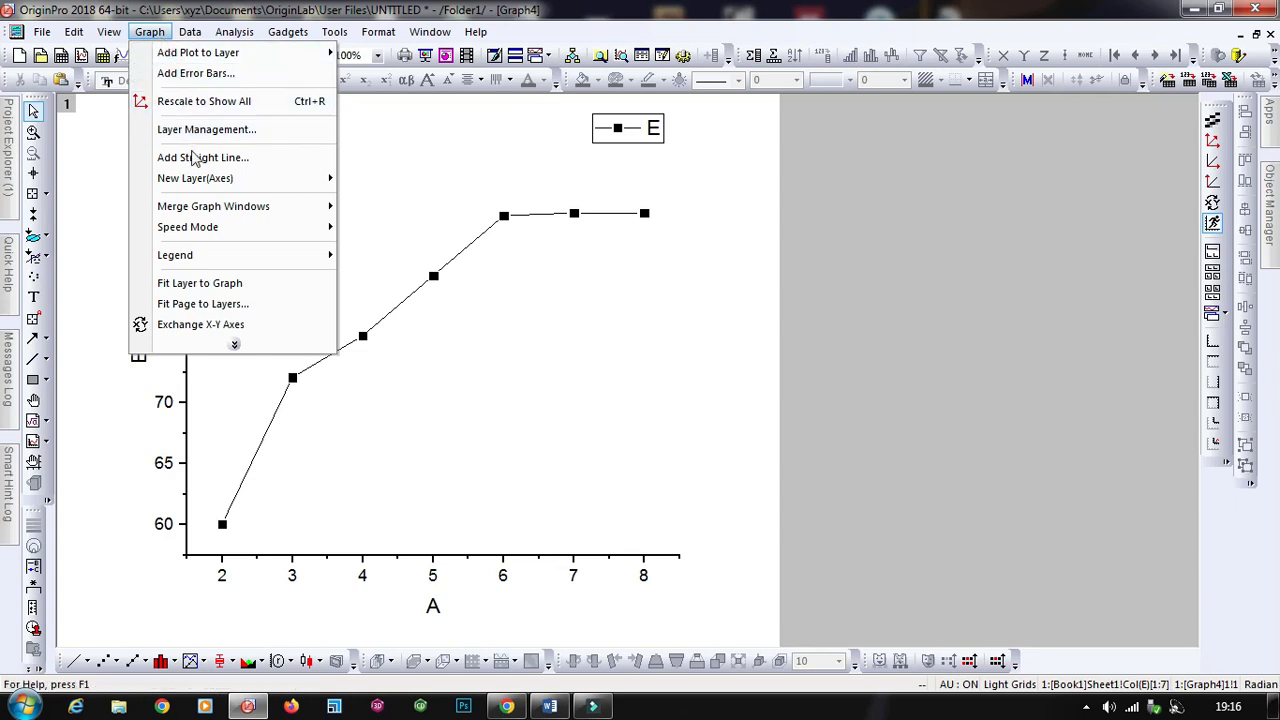
mouse_move(322, 208)
click(391, 236)
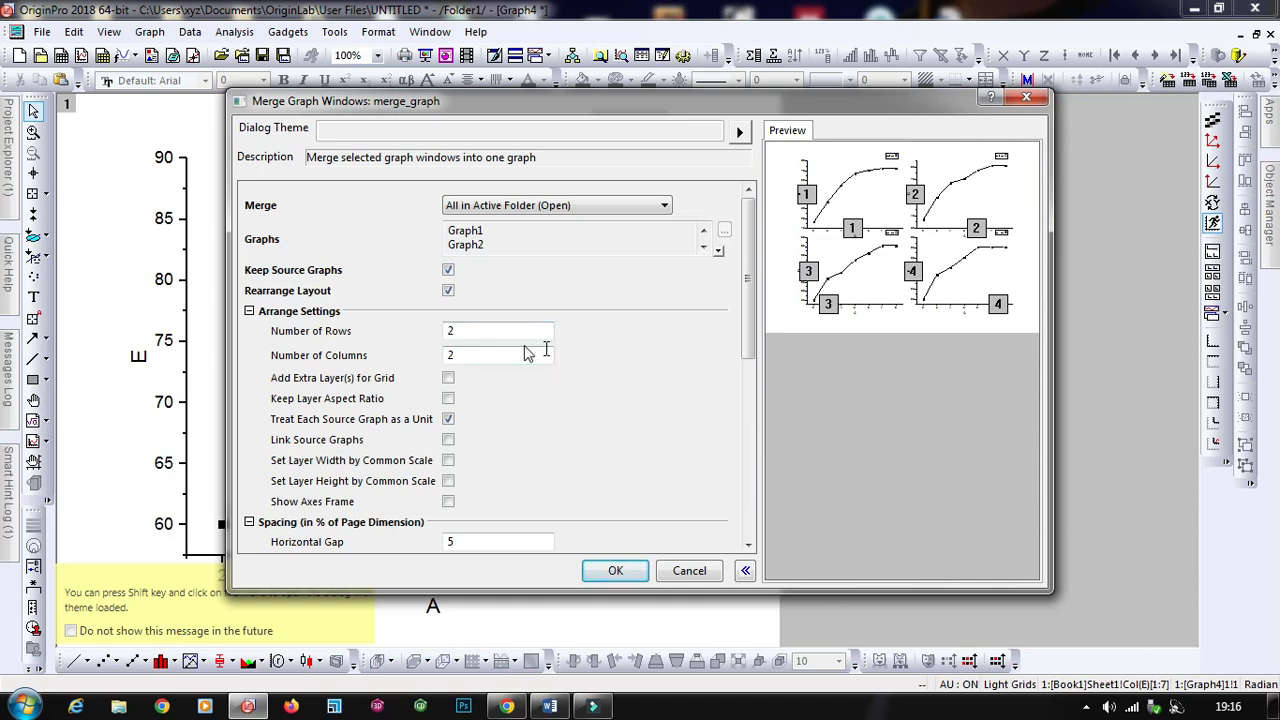
Step: Try setting the number of rows in the merged layout to 1
double_click(447, 332)
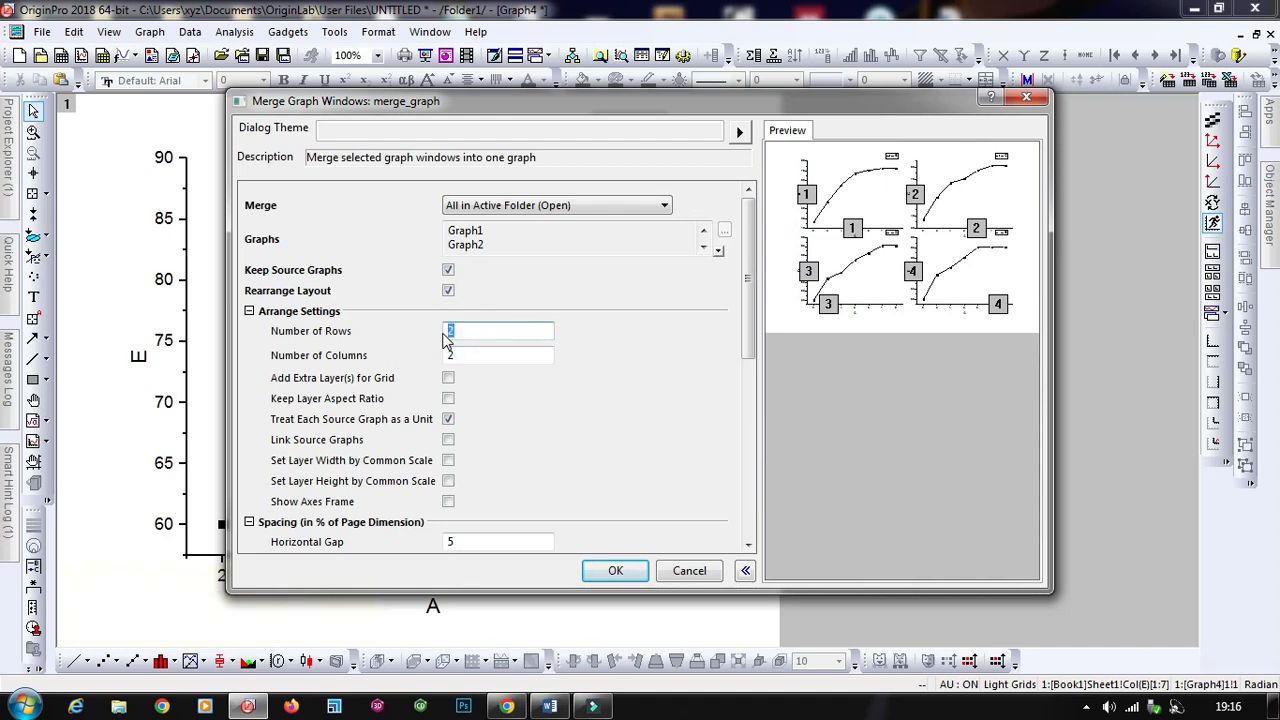
click(521, 402)
click(474, 356)
click(528, 405)
double_click(466, 336)
double_click(460, 333)
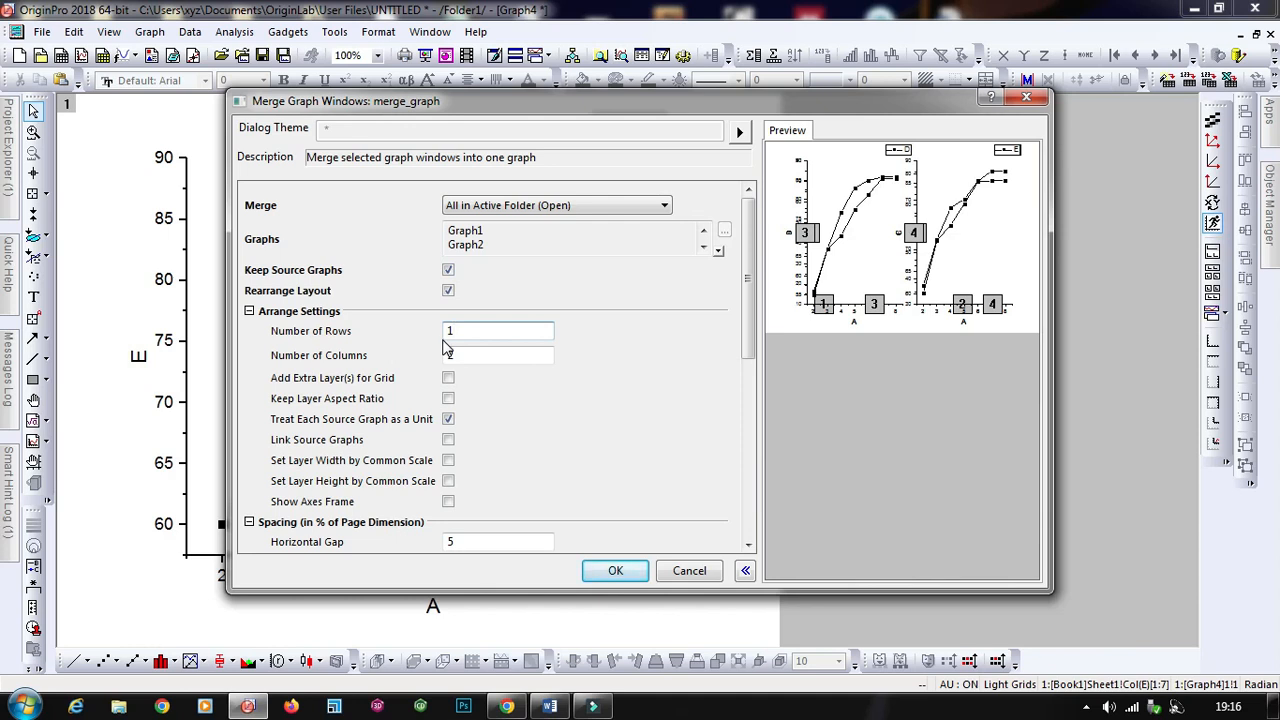
Step: Set the number of rows to 2 and merge the four graphs into one two-column graph
double_click(458, 334)
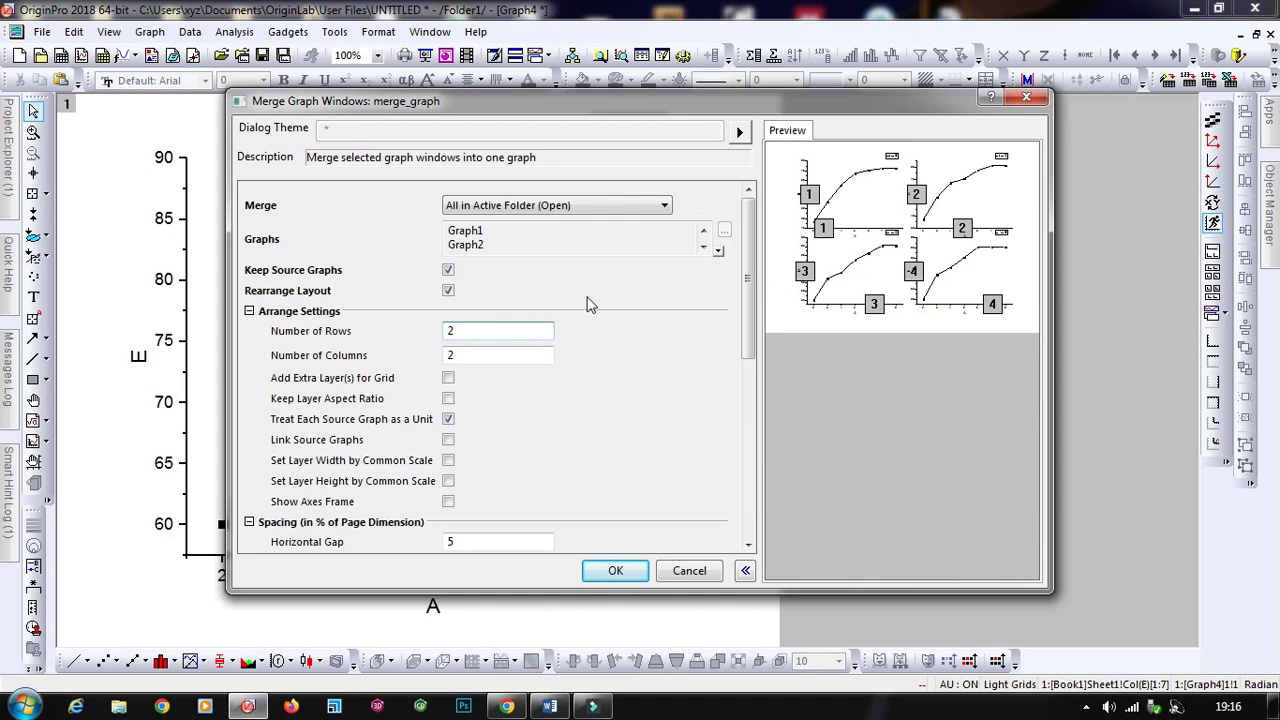
click(616, 571)
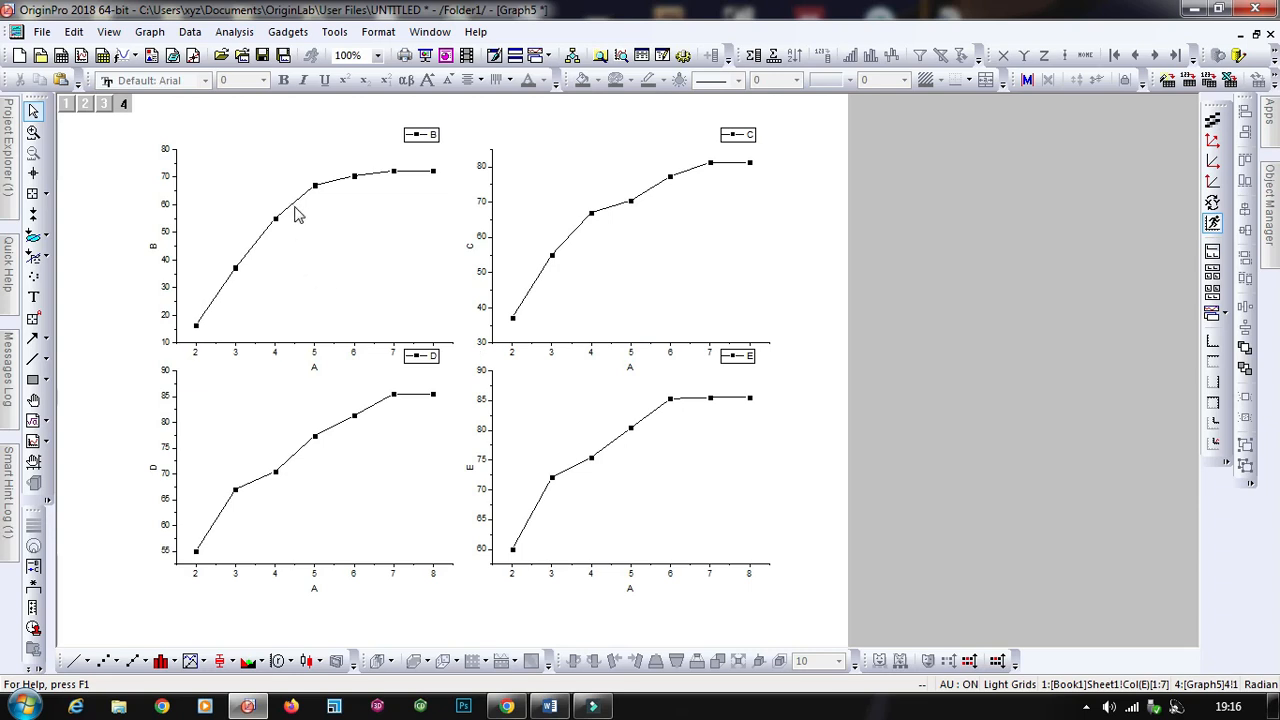
Step: Change the x-axis title of the merged graph's B plot to pH
click(314, 369)
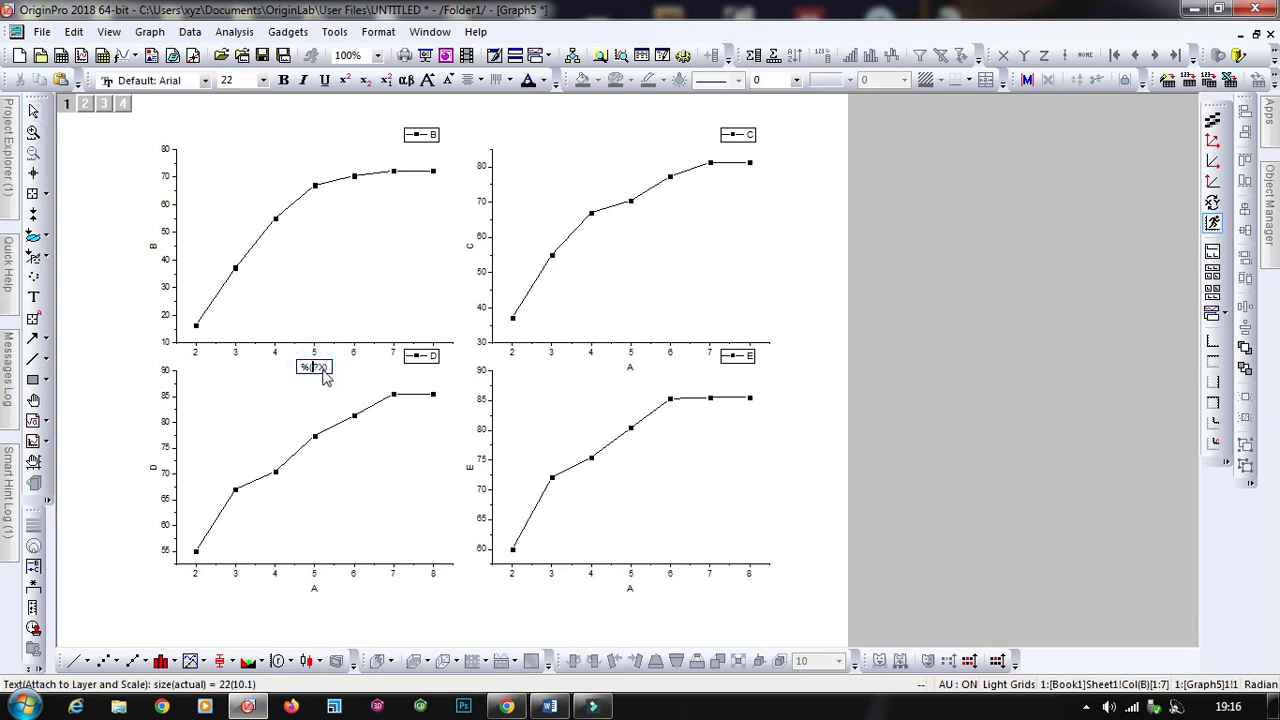
double_click(324, 365)
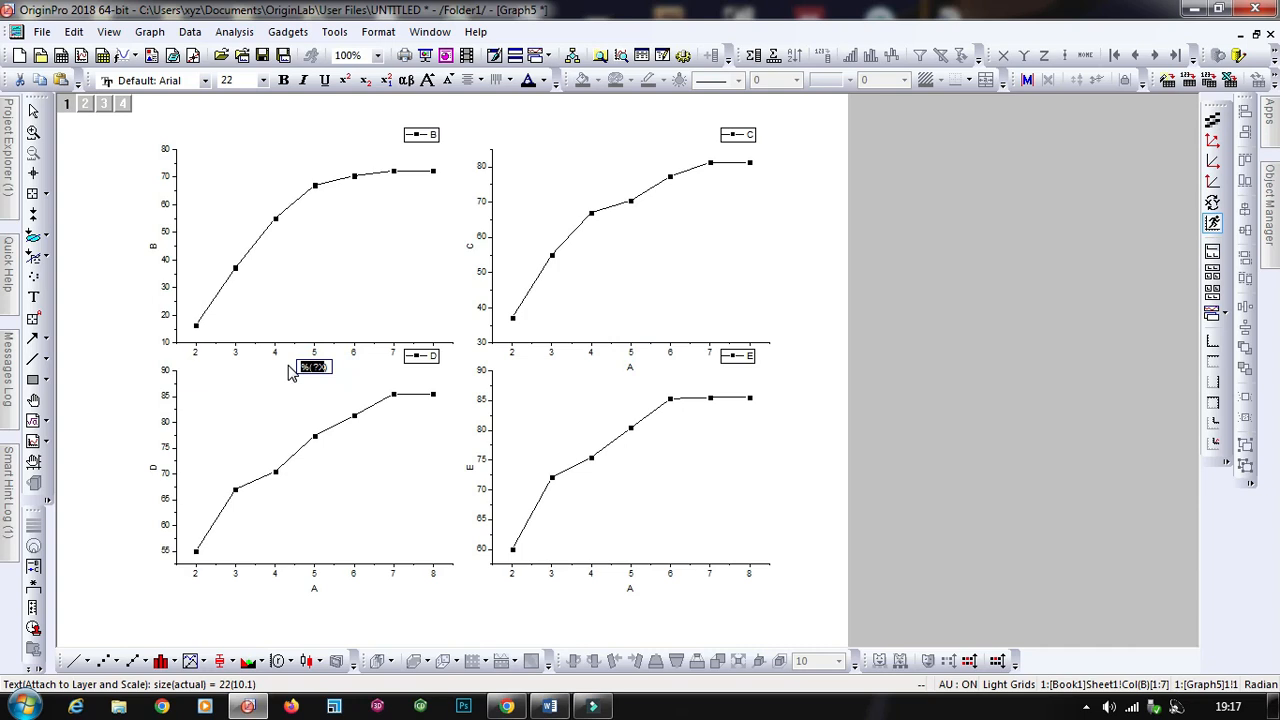
text(d)
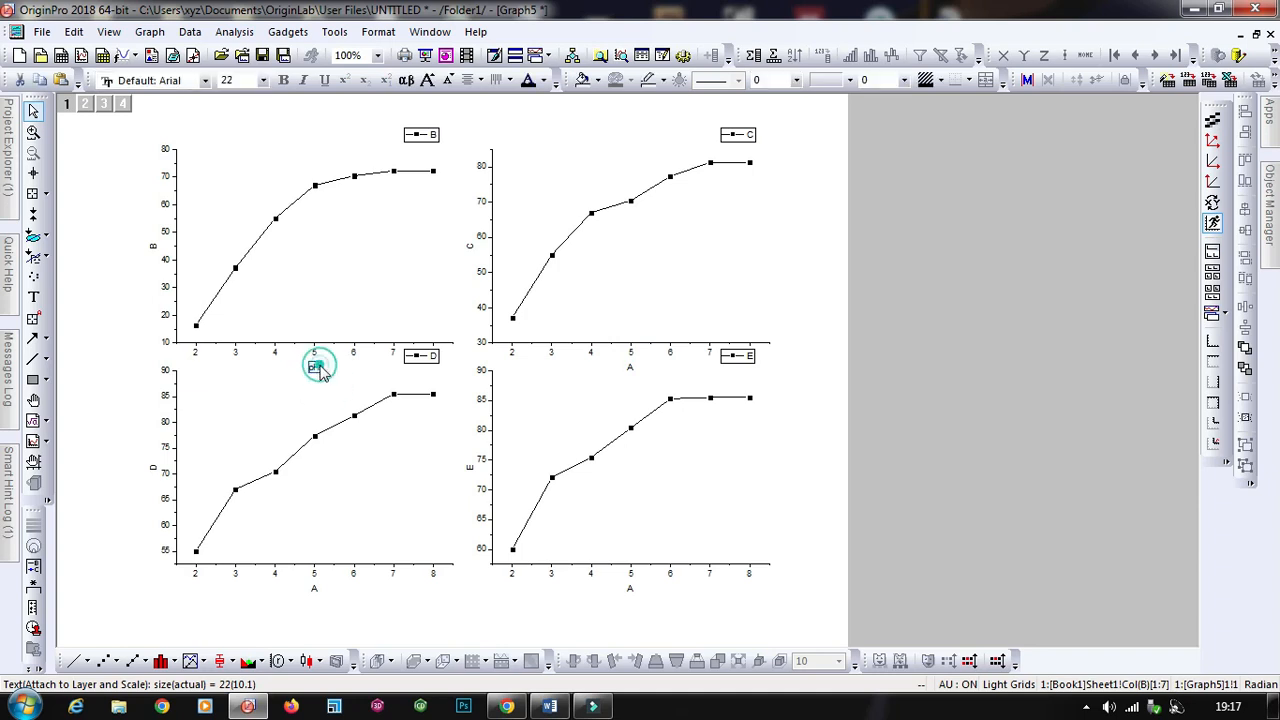
Step: Copy the pH title from the B plot and paste it over the x-axis title of the C plot
double_click(315, 367)
right_click(316, 367)
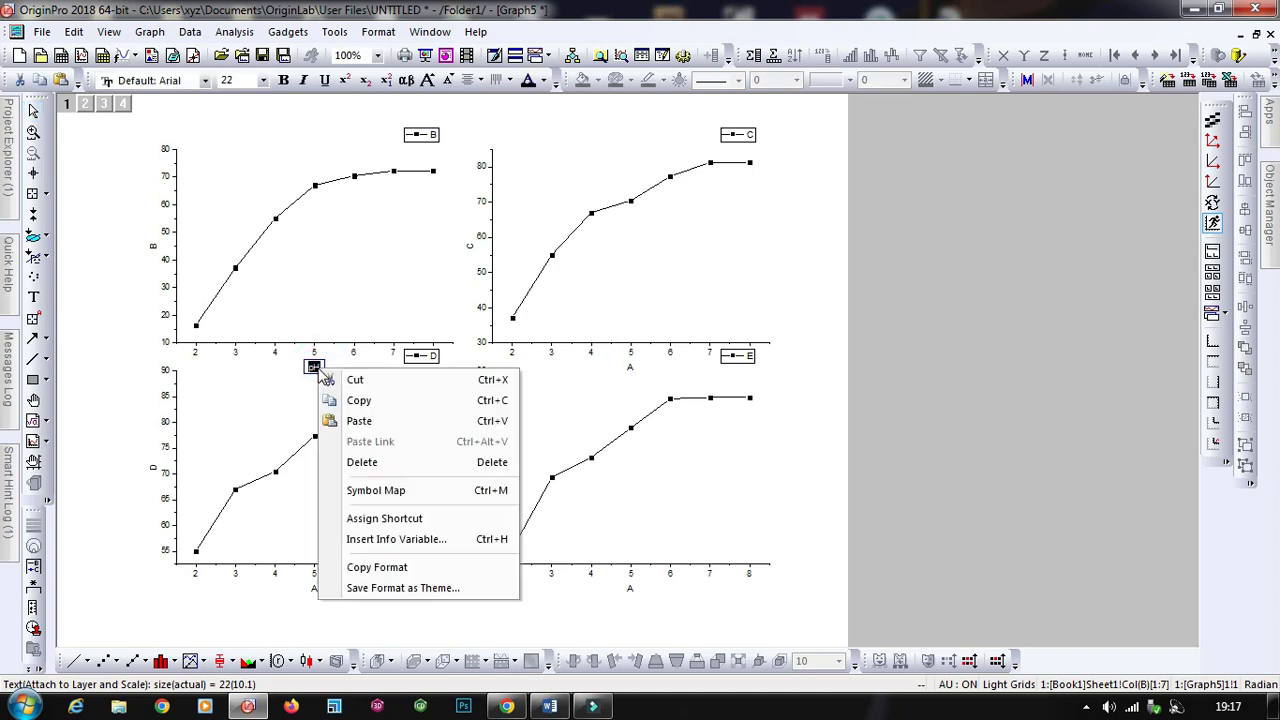
click(360, 403)
click(630, 367)
double_click(636, 368)
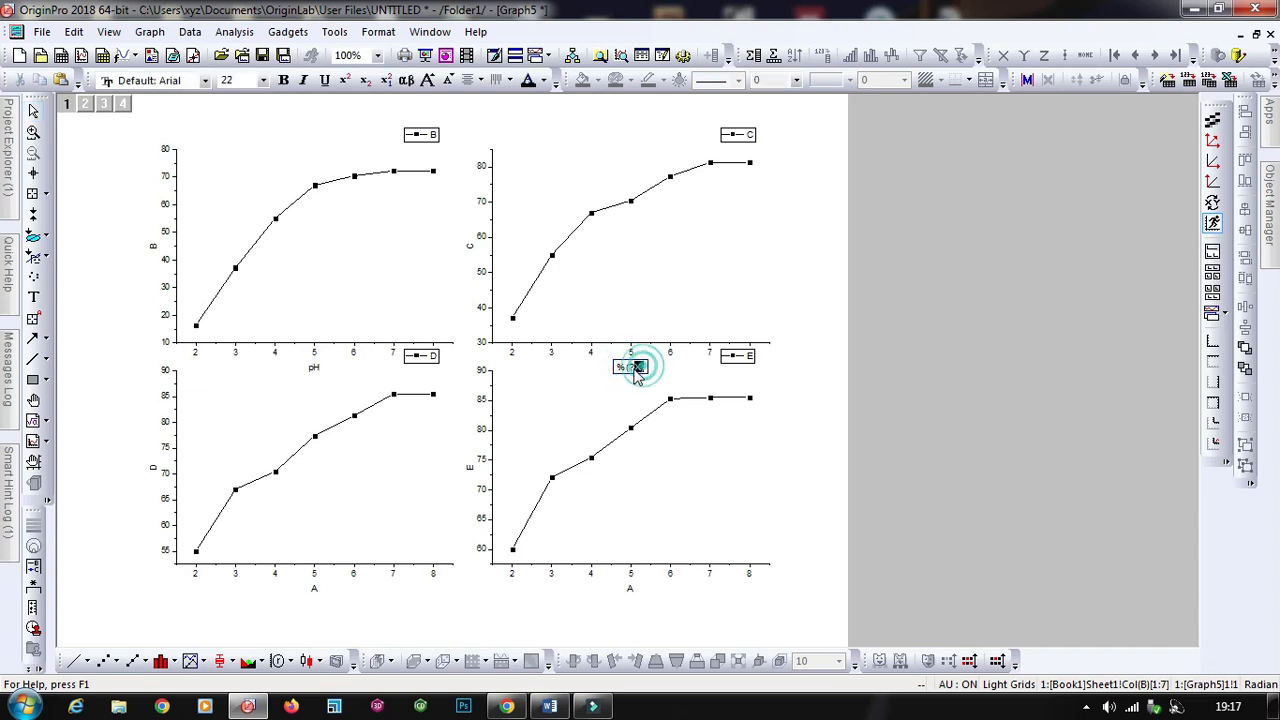
right_click(637, 370)
click(660, 421)
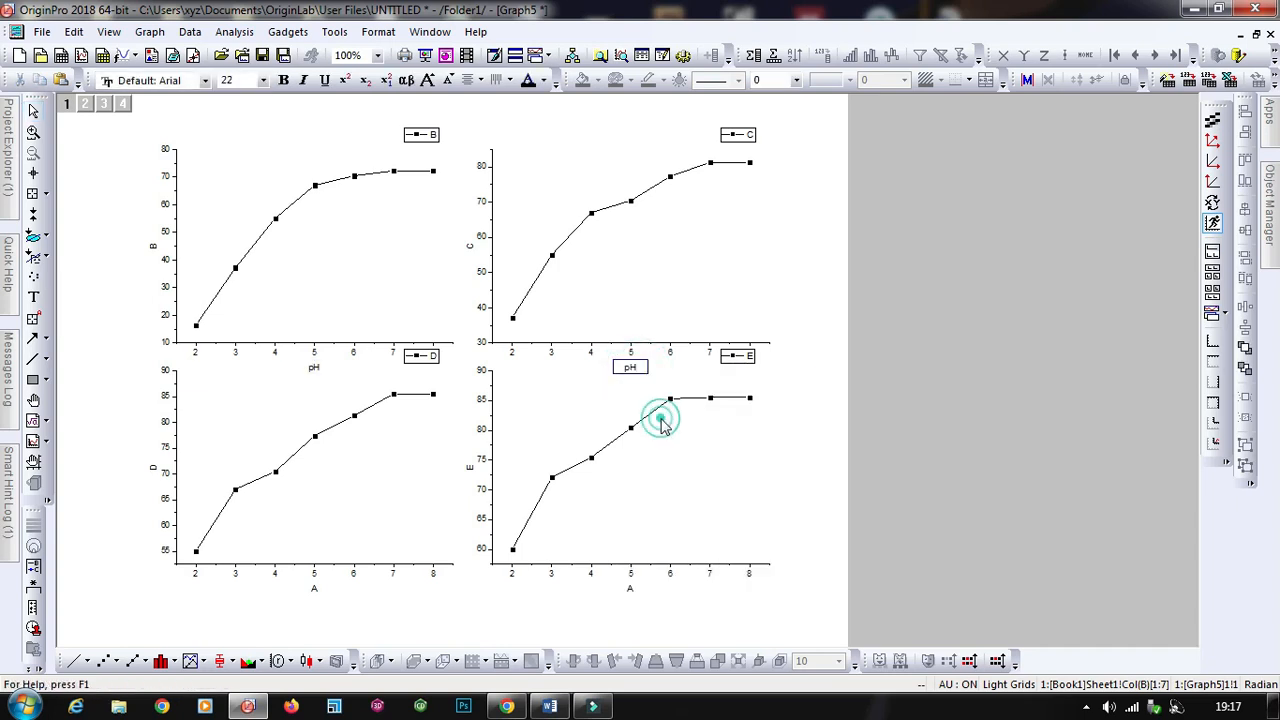
Step: Paste the copied pH text over the x-axis titles of the E plot and the D plot
click(636, 593)
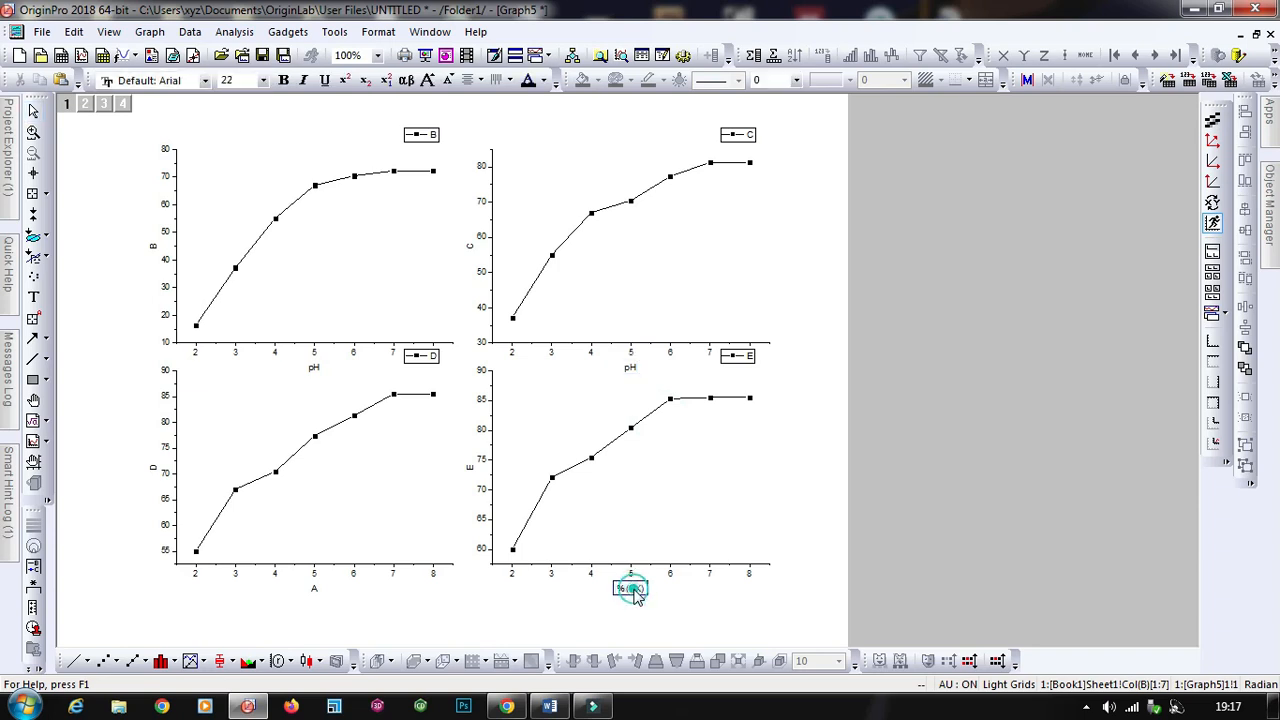
double_click(645, 590)
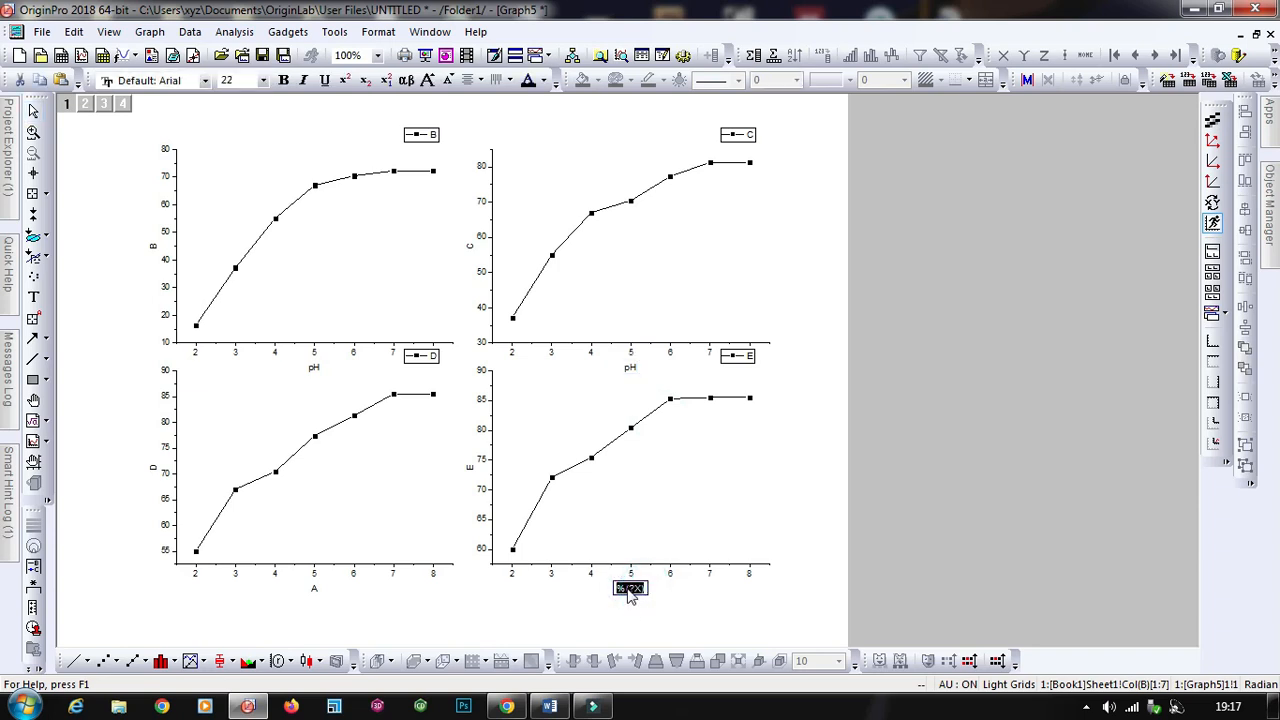
right_click(630, 593)
click(666, 410)
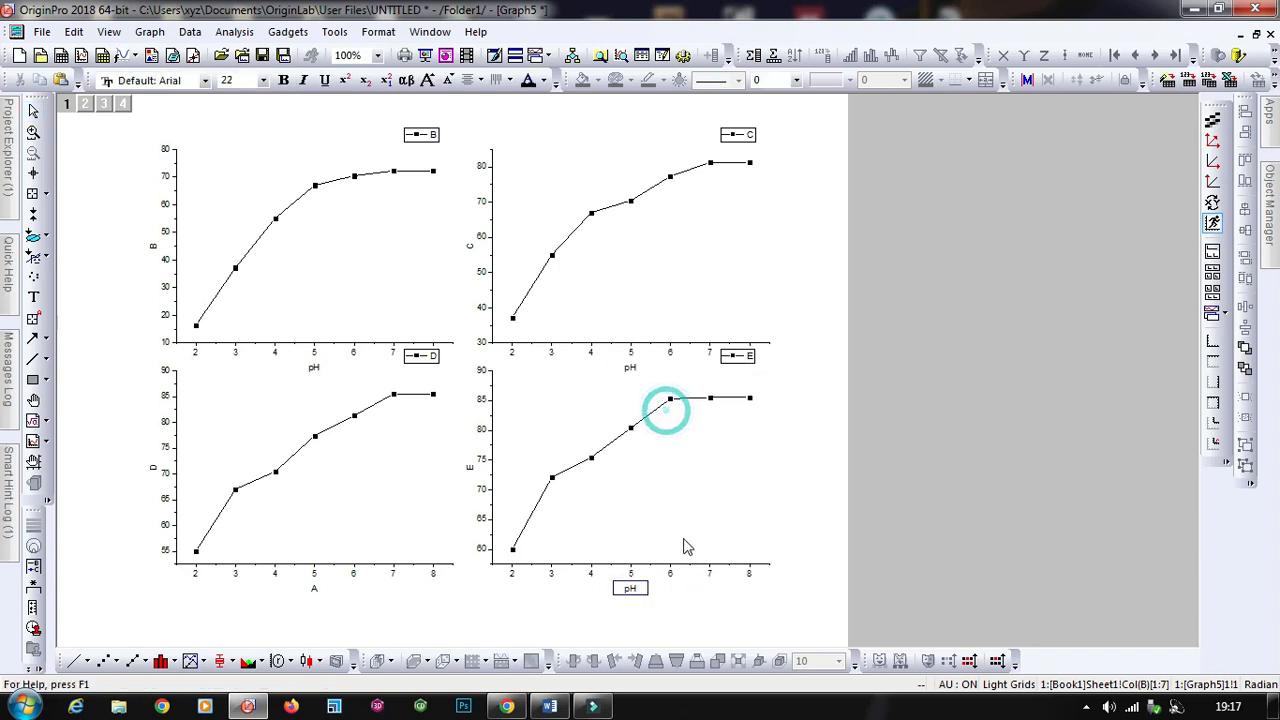
click(315, 592)
double_click(316, 591)
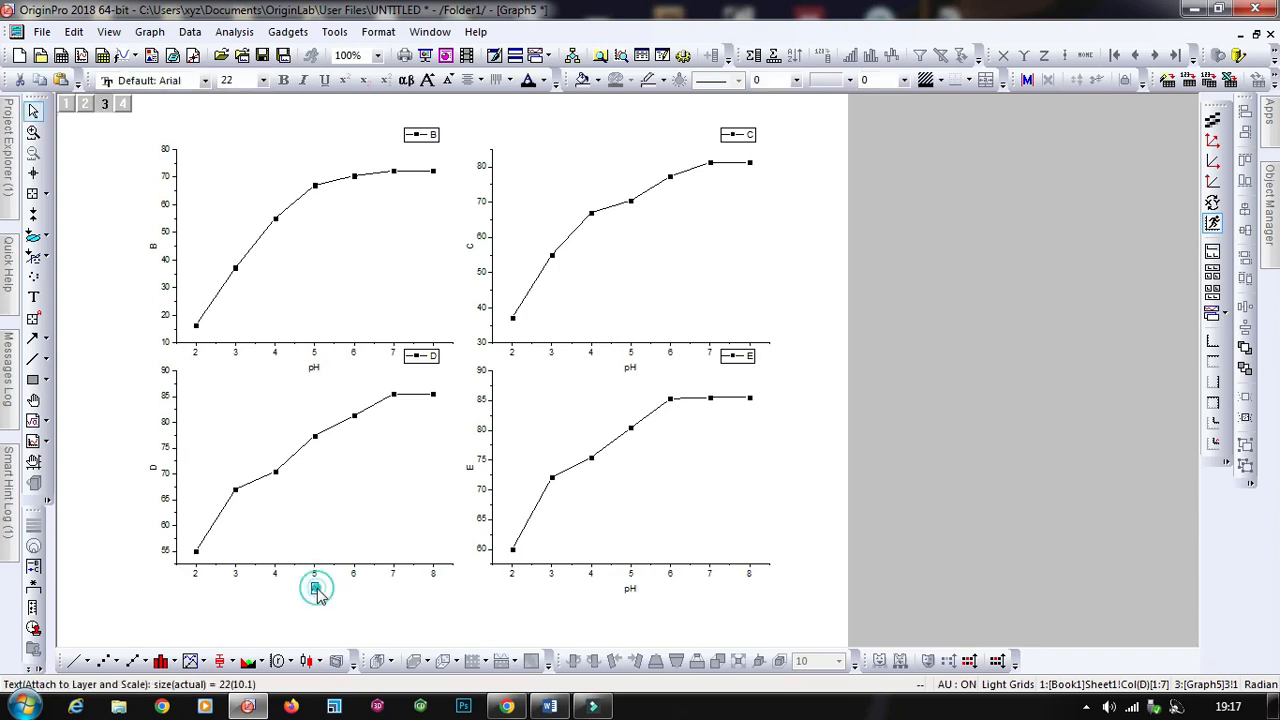
right_click(318, 591)
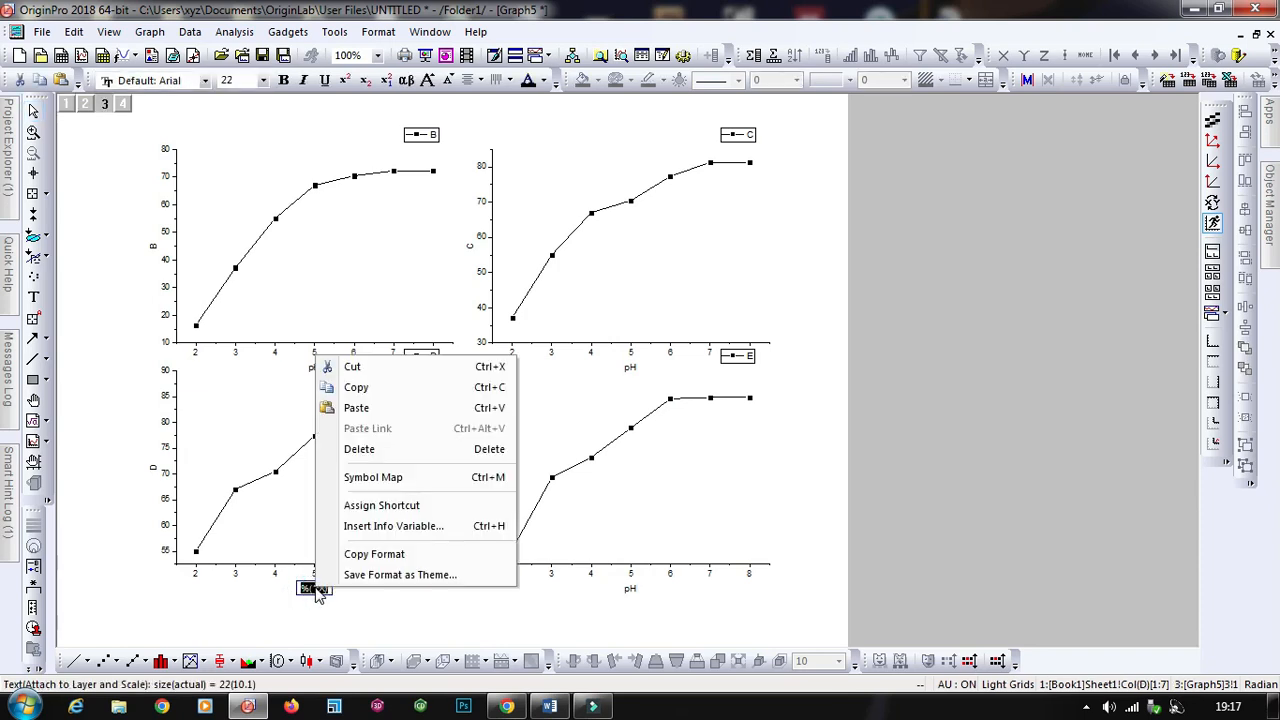
click(360, 406)
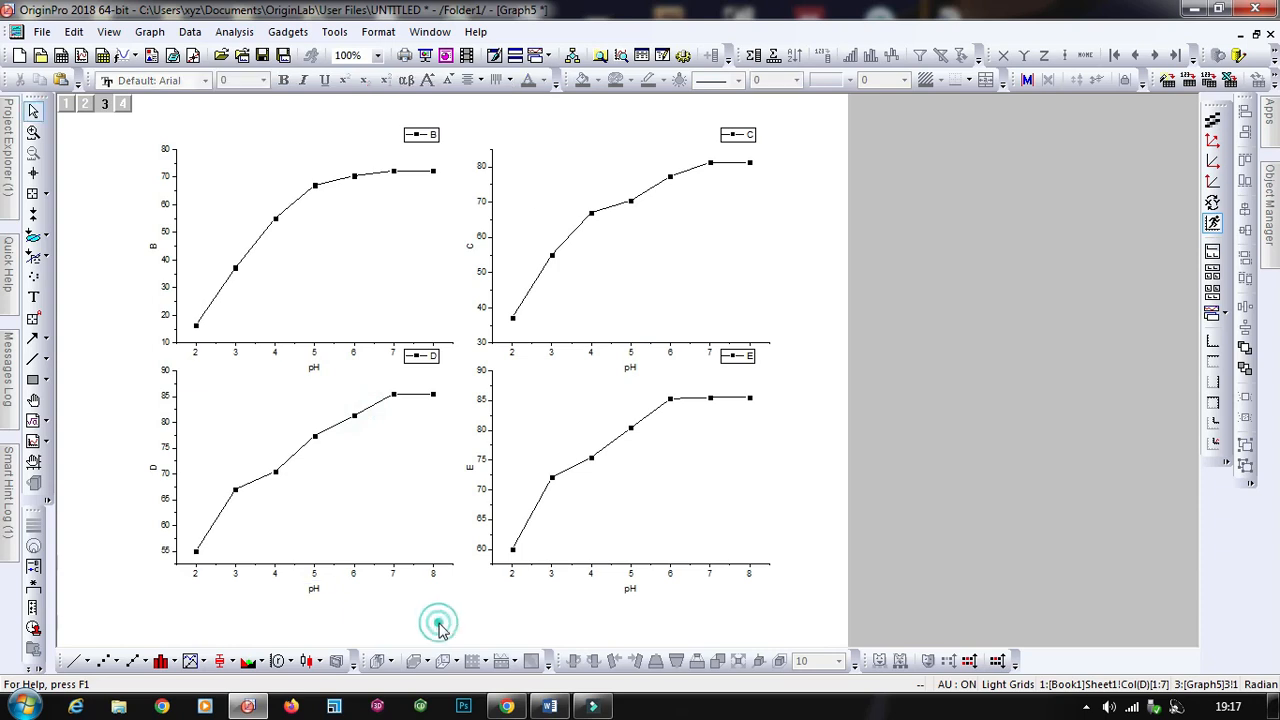
Step: Set the pH x-axis titles of all four plots to font size 36 and bold
click(314, 367)
shift+click(628, 367)
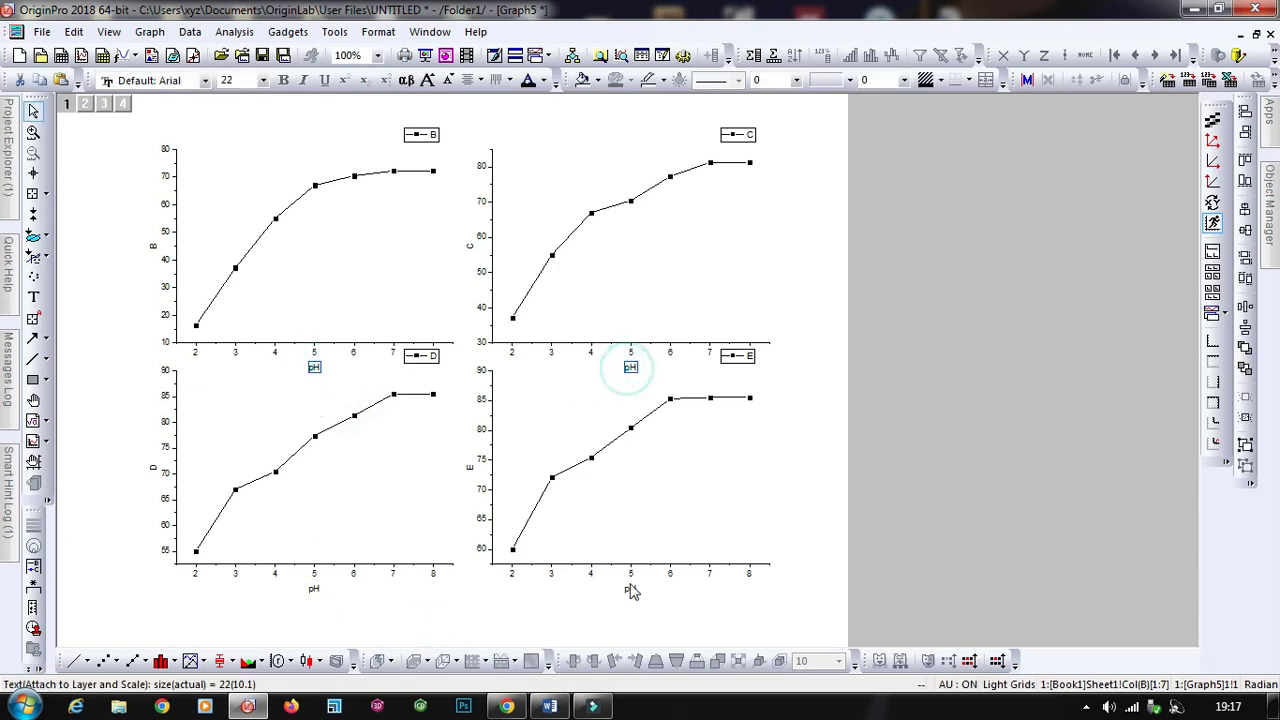
shift+click(630, 589)
shift+click(314, 588)
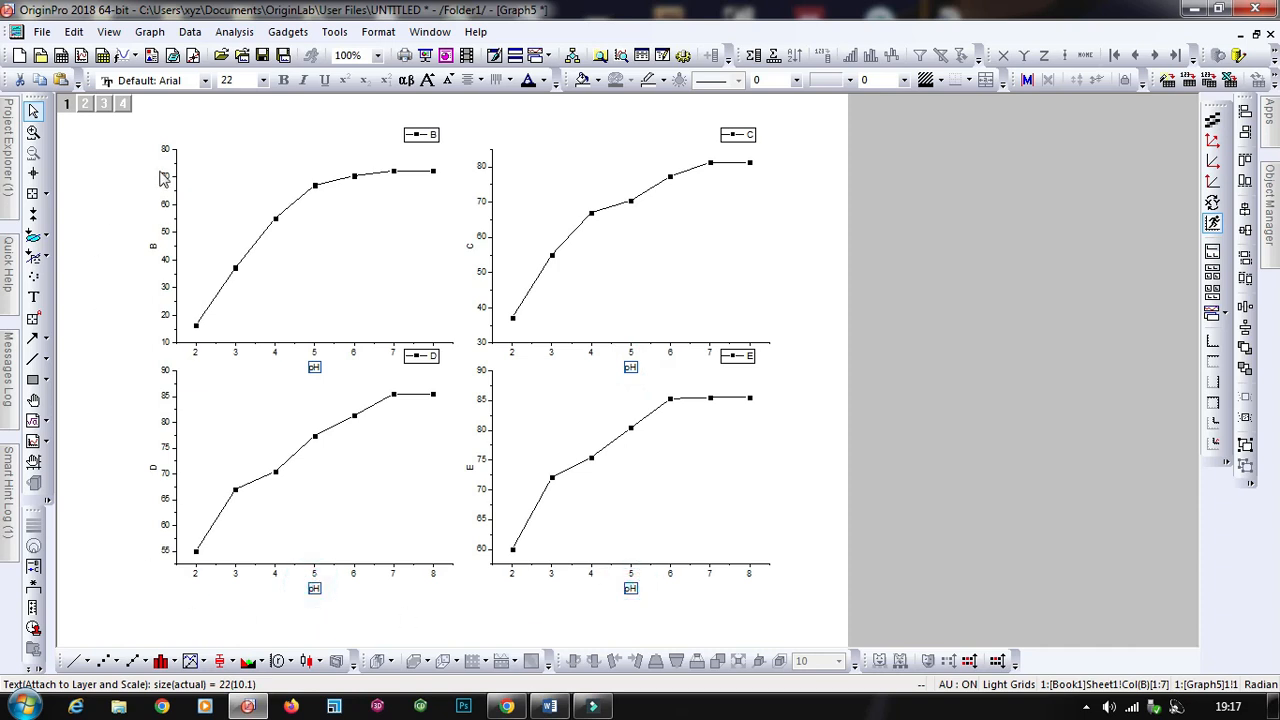
click(263, 80)
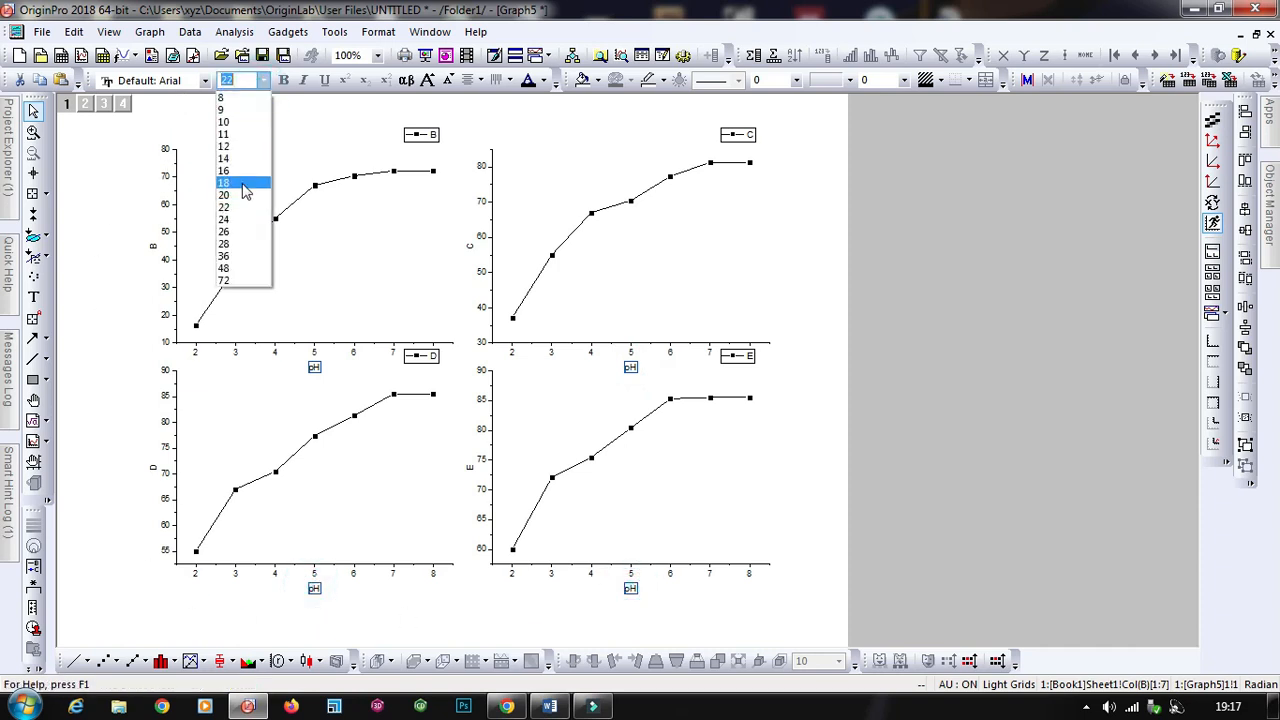
click(225, 256)
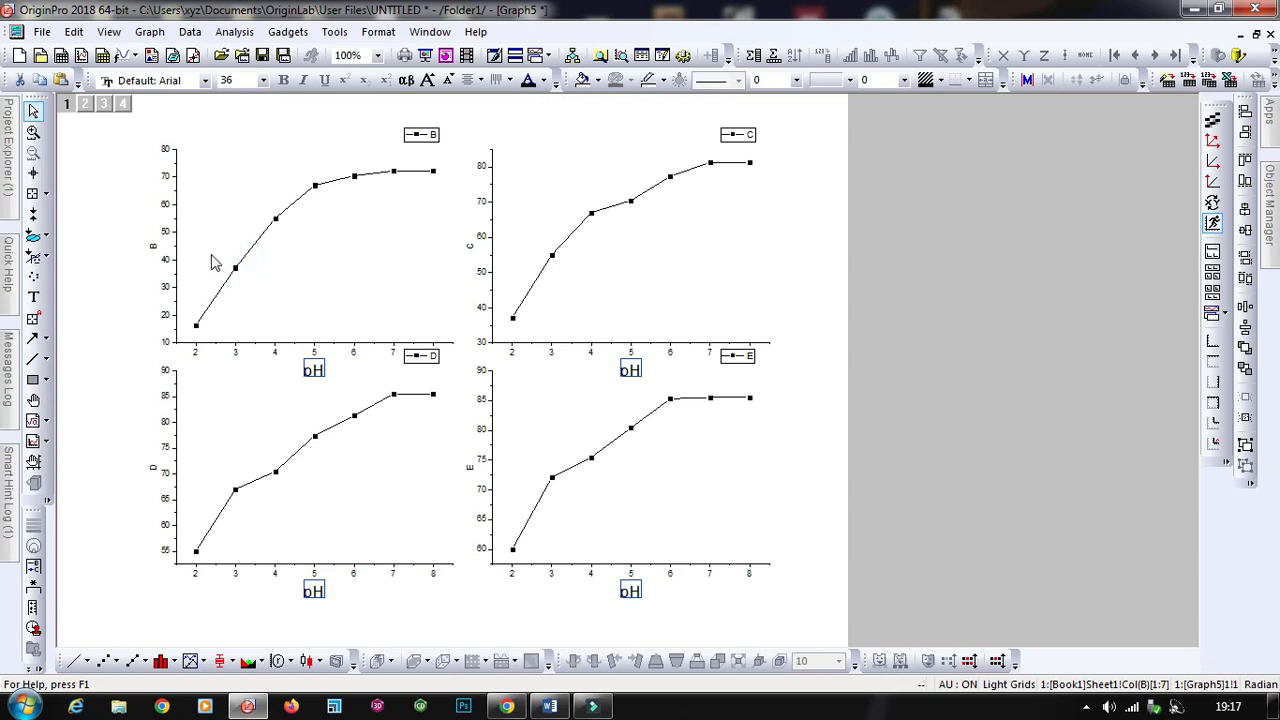
click(283, 80)
click(1050, 400)
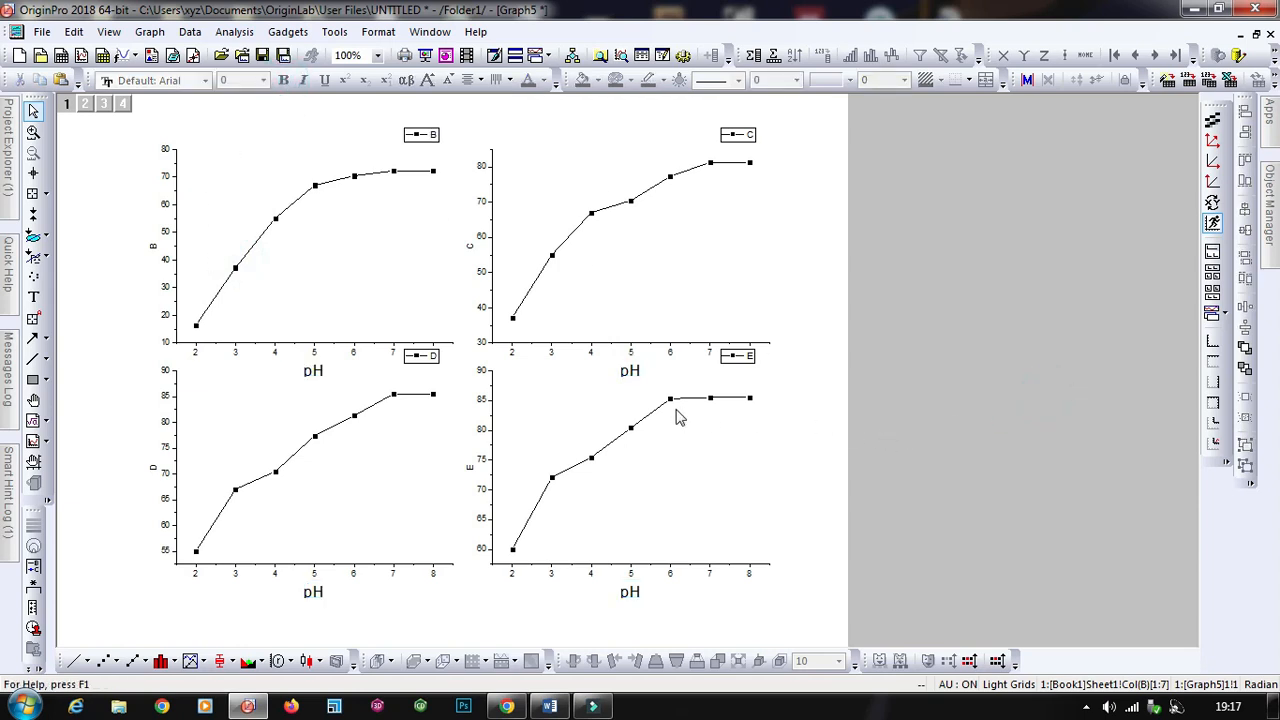
Step: Move the D plot's layer down slightly to clear the pH title of the B plot above it
click(285, 460)
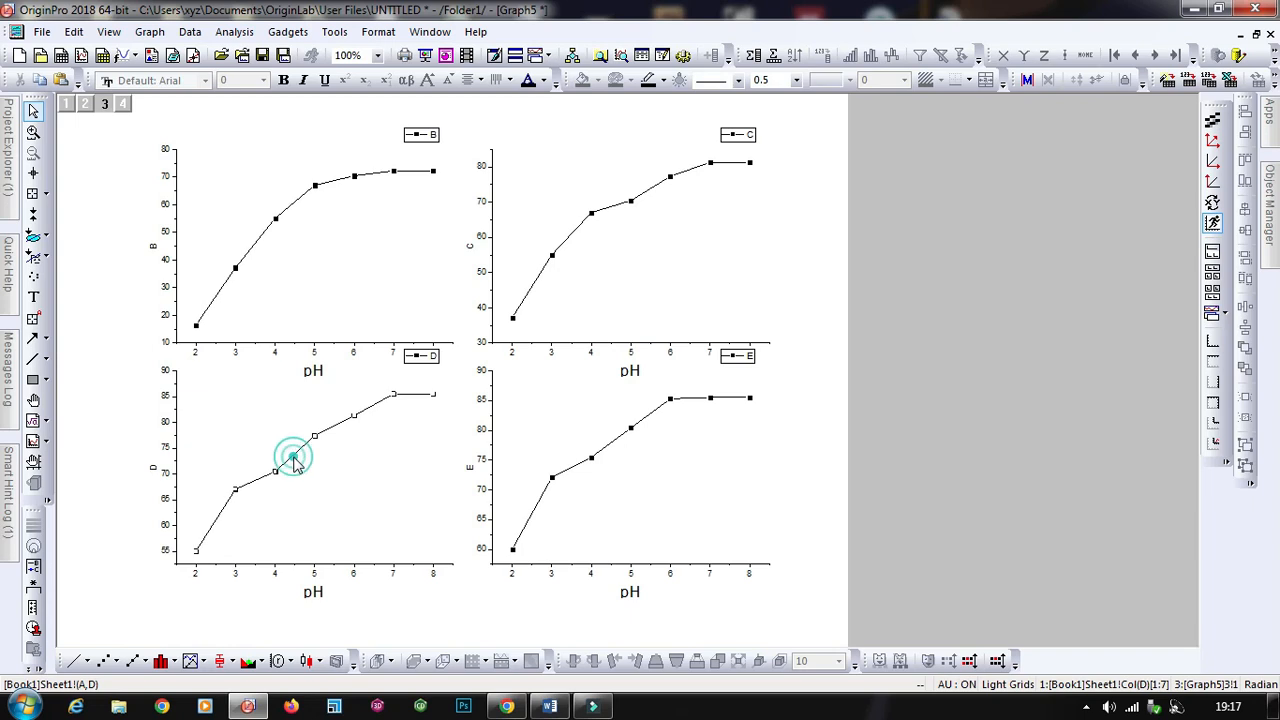
click(330, 513)
key(Down)
key(Down)
key(Down)
key(Down)
key(Down)
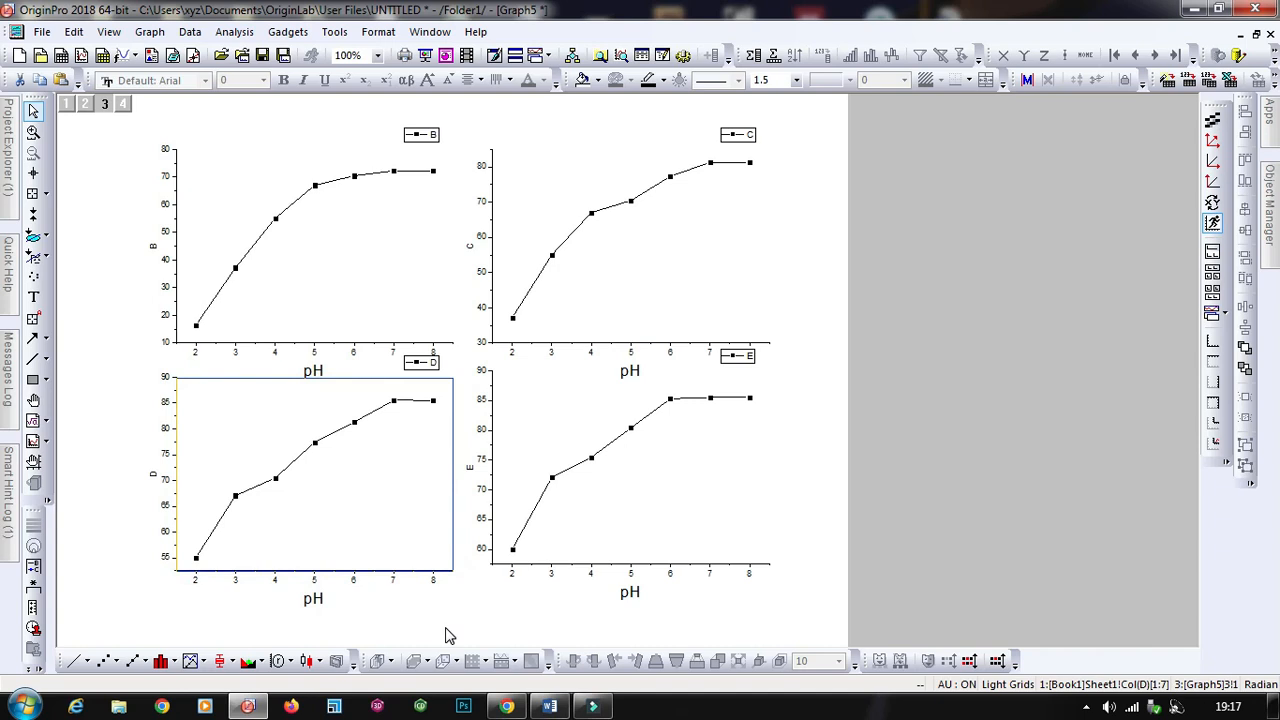
key(Down)
key(Down)
key(Down)
key(Down)
key(Down)
key(Down)
key(Down)
Step: Move the E plot's layer down until it is level with the D plot
click(657, 491)
key(Down)
key(Down)
key(Down)
key(Down)
key(Down)
key(Down)
key(Down)
key(Down)
key(Down)
key(Down)
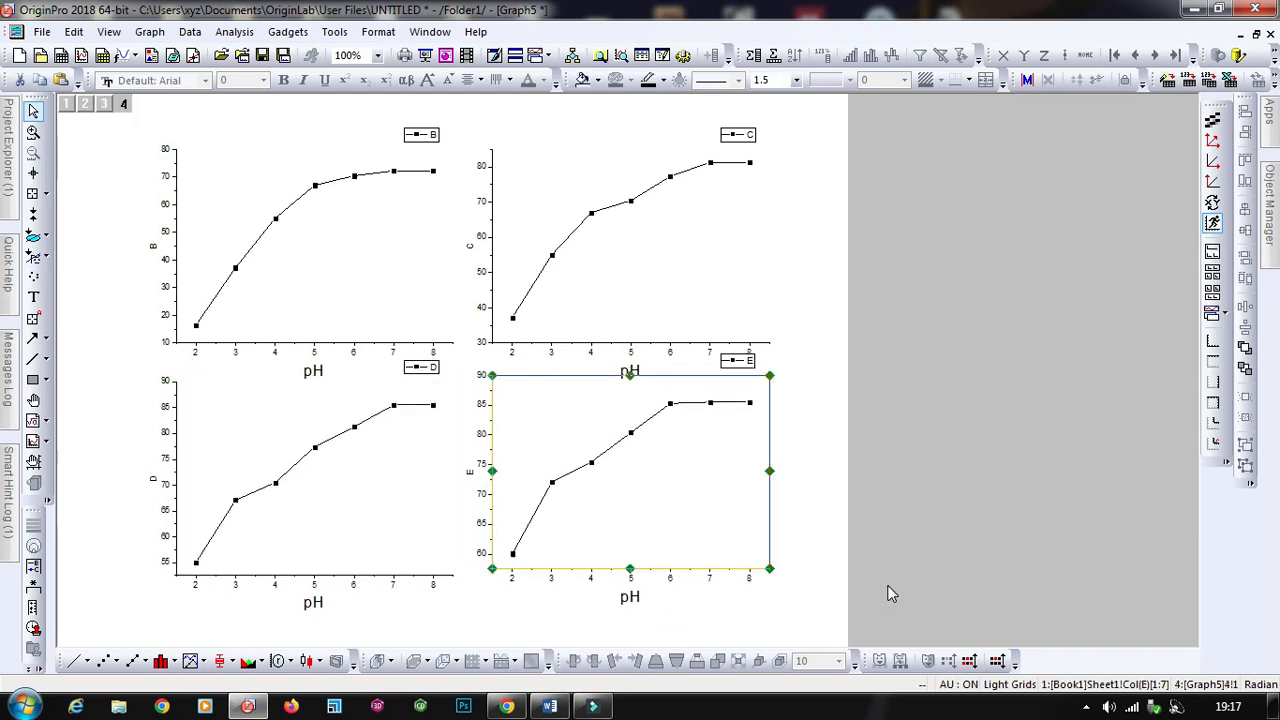
key(Down)
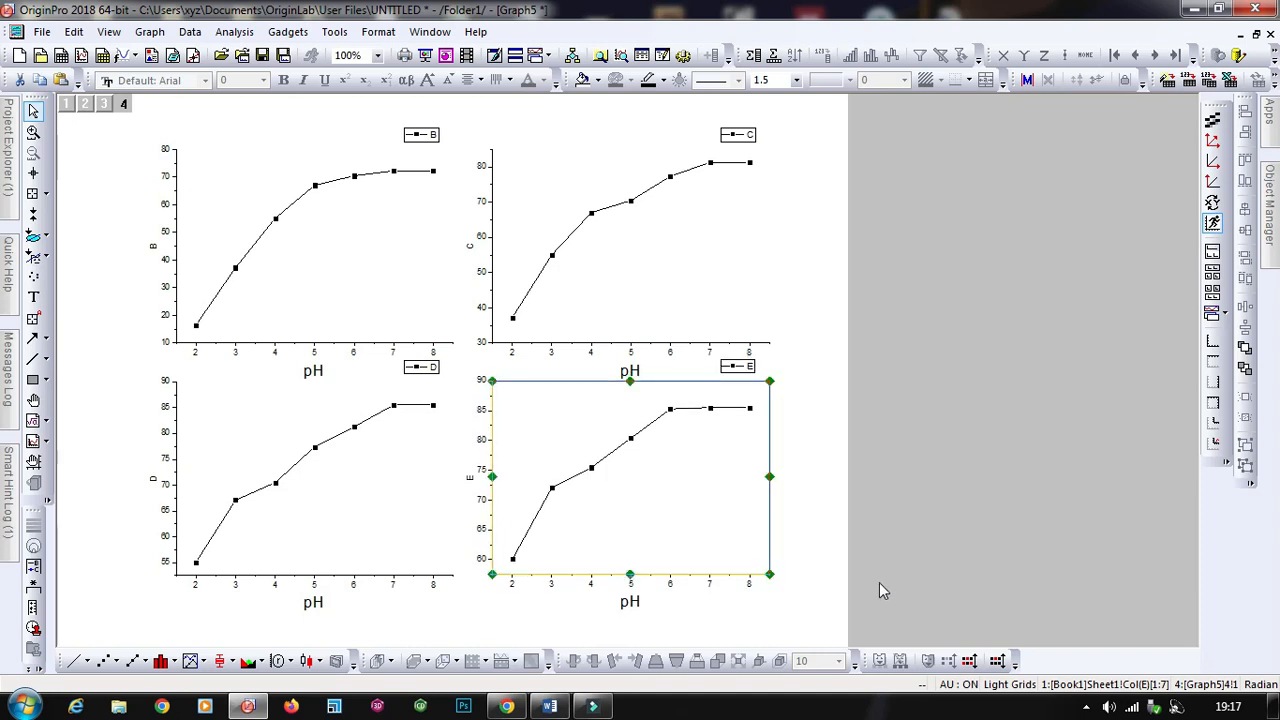
click(968, 485)
Step: Move the legends of the E and C plots inside their axes, into the empty area below each curve
click(738, 369)
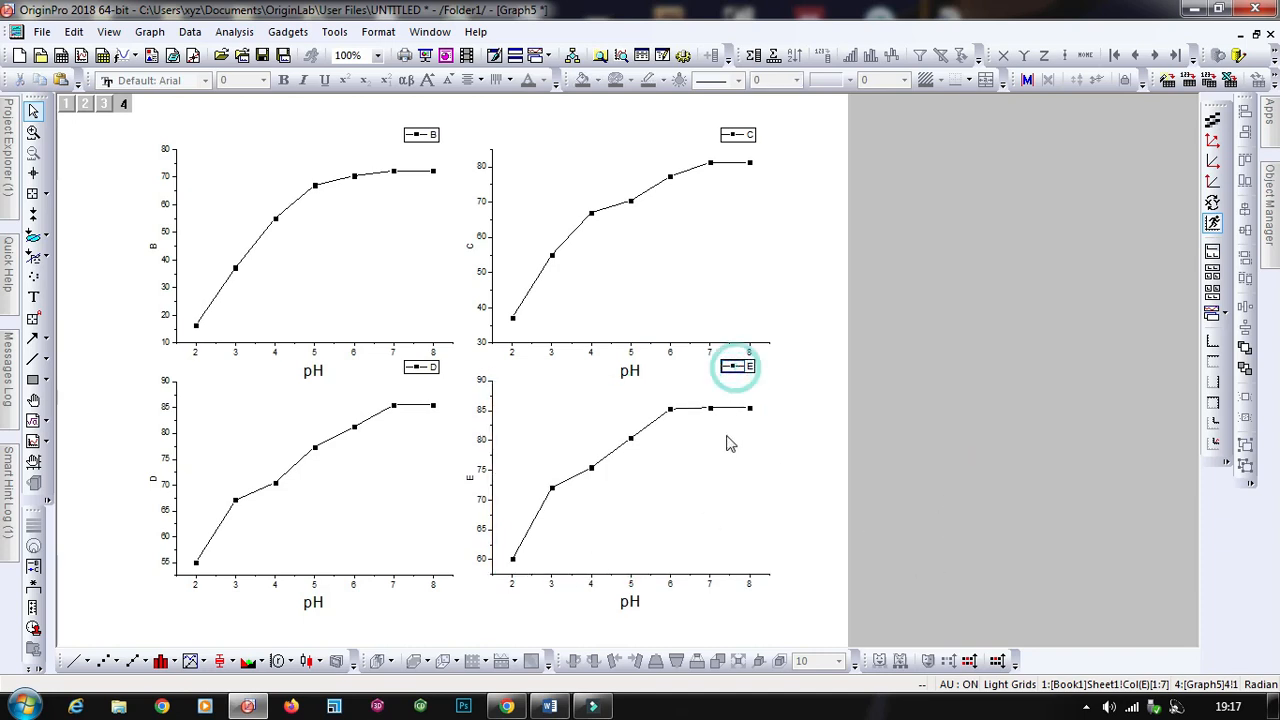
drag(752, 370, 718, 465)
click(876, 487)
click(738, 134)
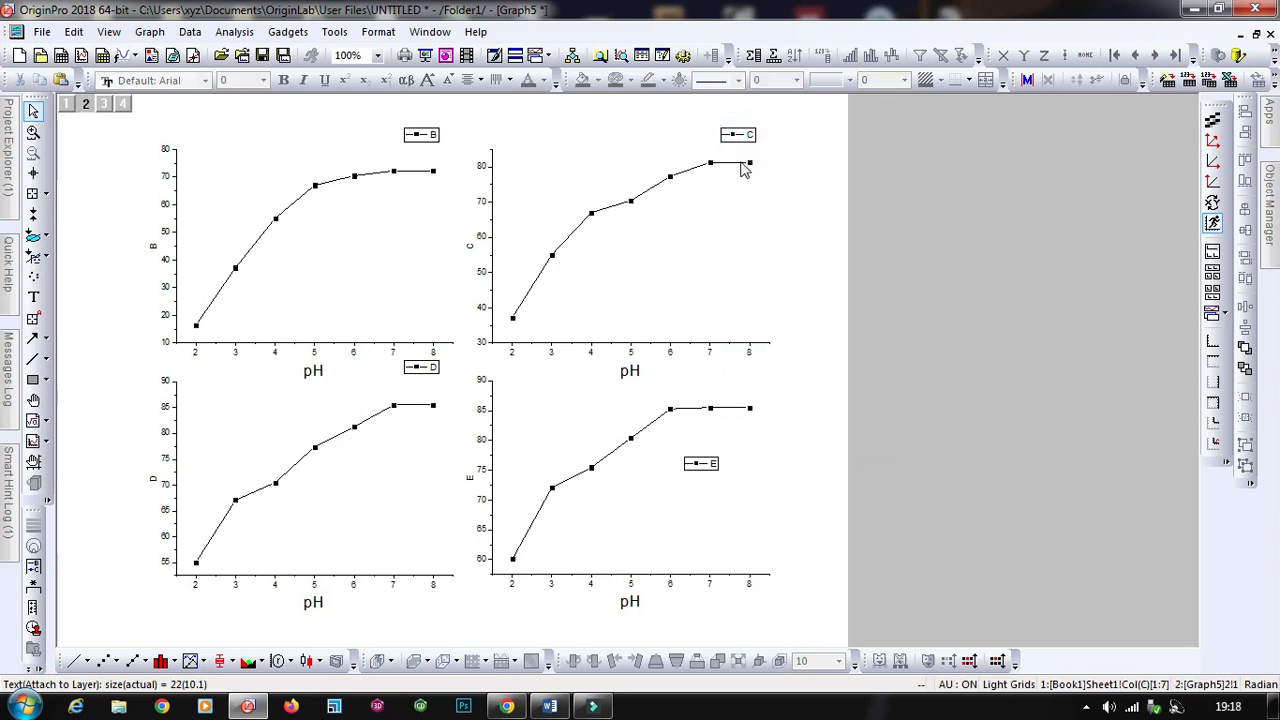
click(750, 137)
drag(750, 137, 724, 224)
Step: Move the legends of the B and D plots inside their axes, into the empty area below each curve
click(420, 132)
drag(420, 134, 412, 256)
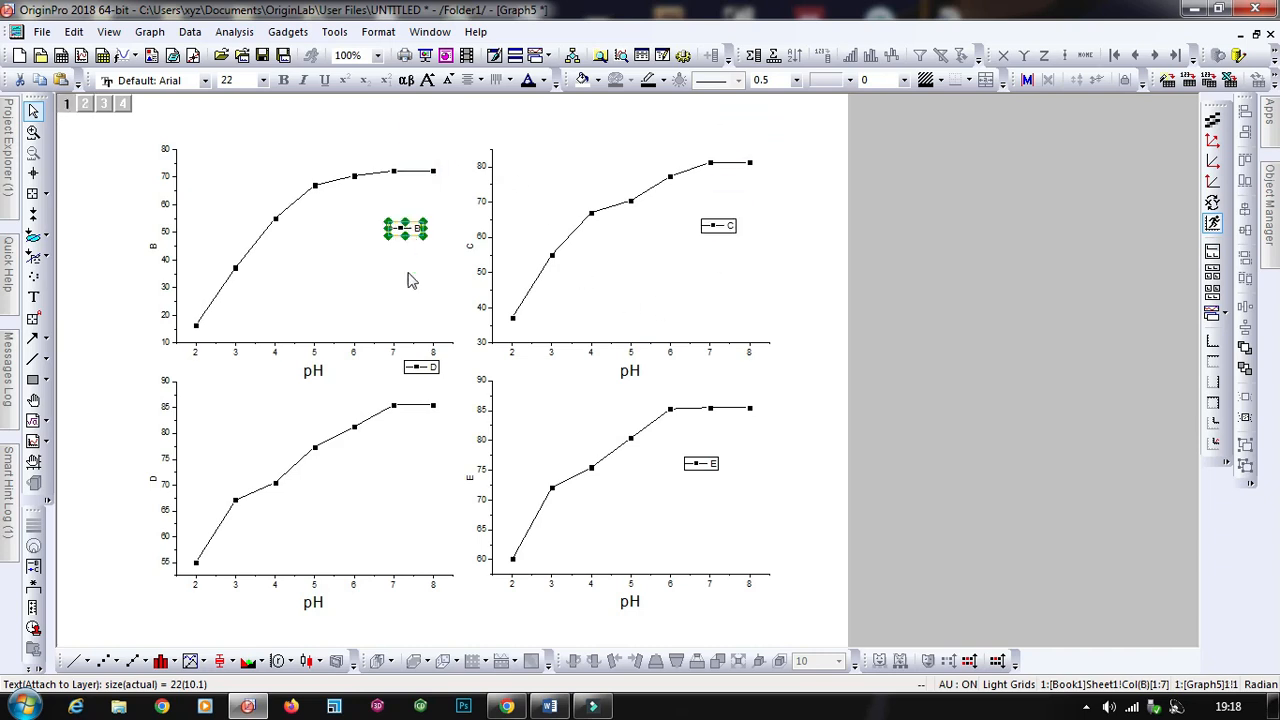
click(428, 368)
click(428, 368)
drag(428, 368, 400, 523)
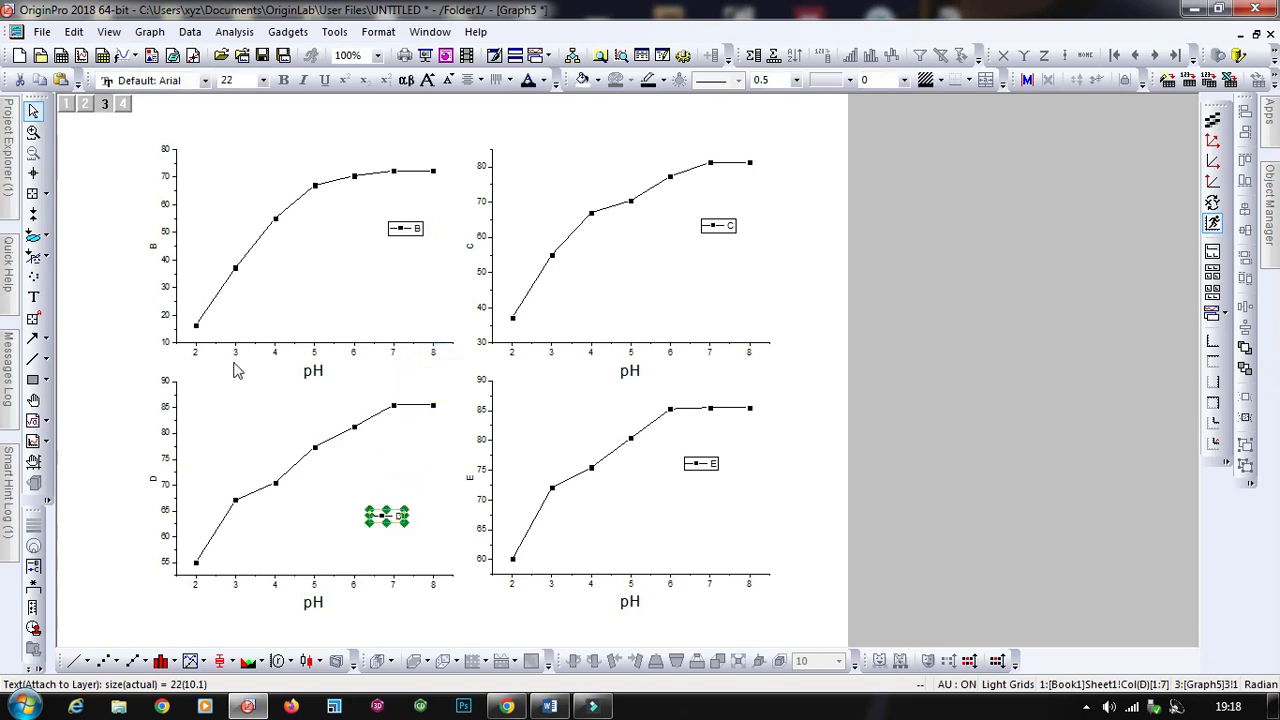
Step: Change the y-axis title of the B plot to Removal
click(154, 247)
double_click(155, 247)
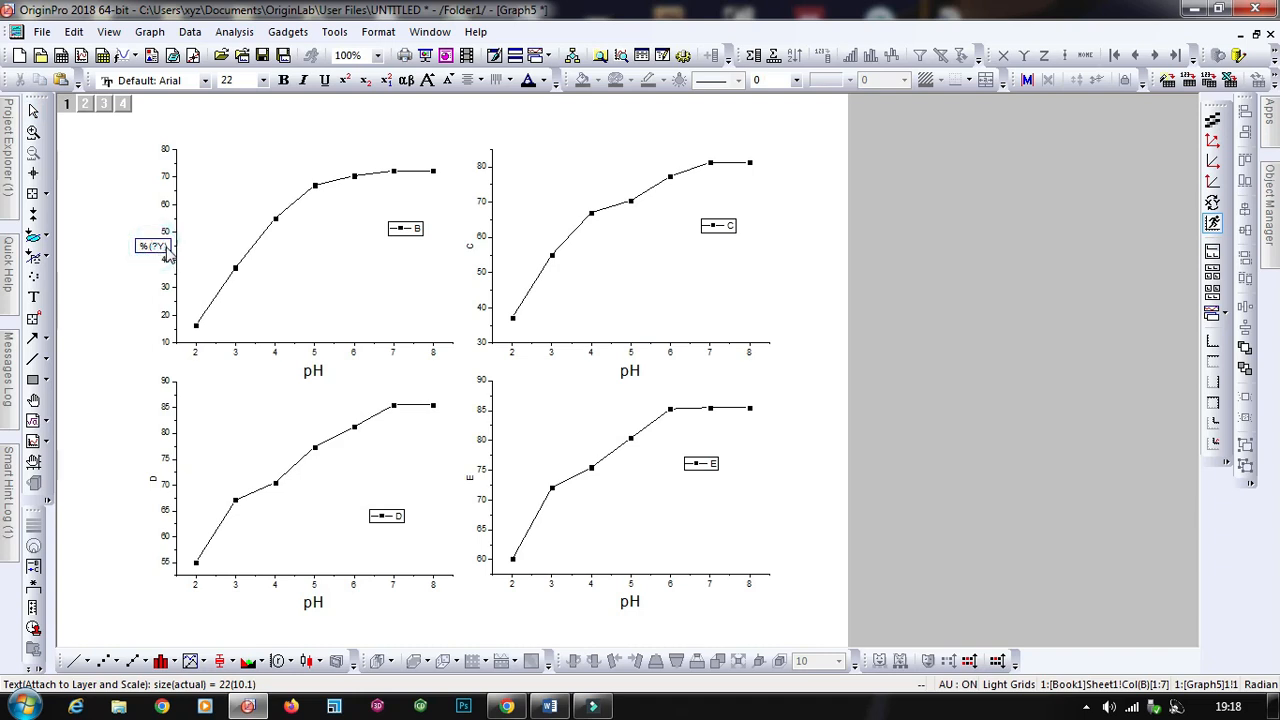
drag(166, 253, 118, 259)
text(Removal)
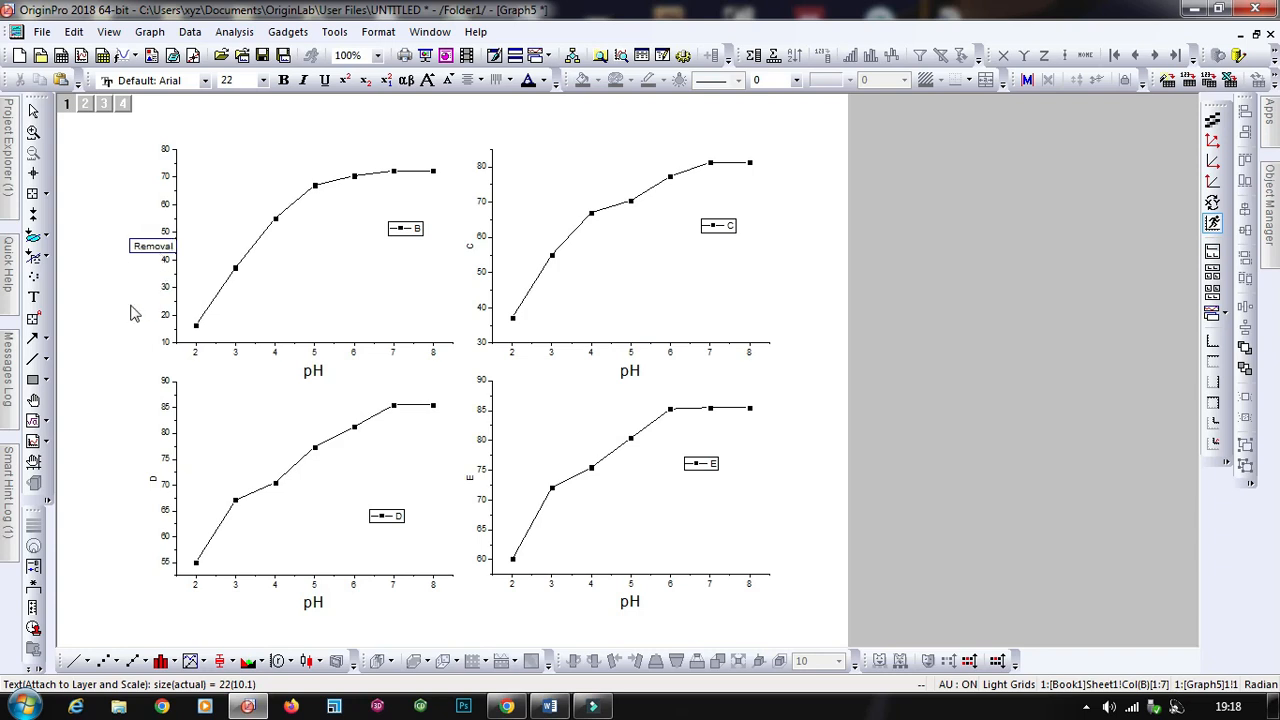
click(130, 313)
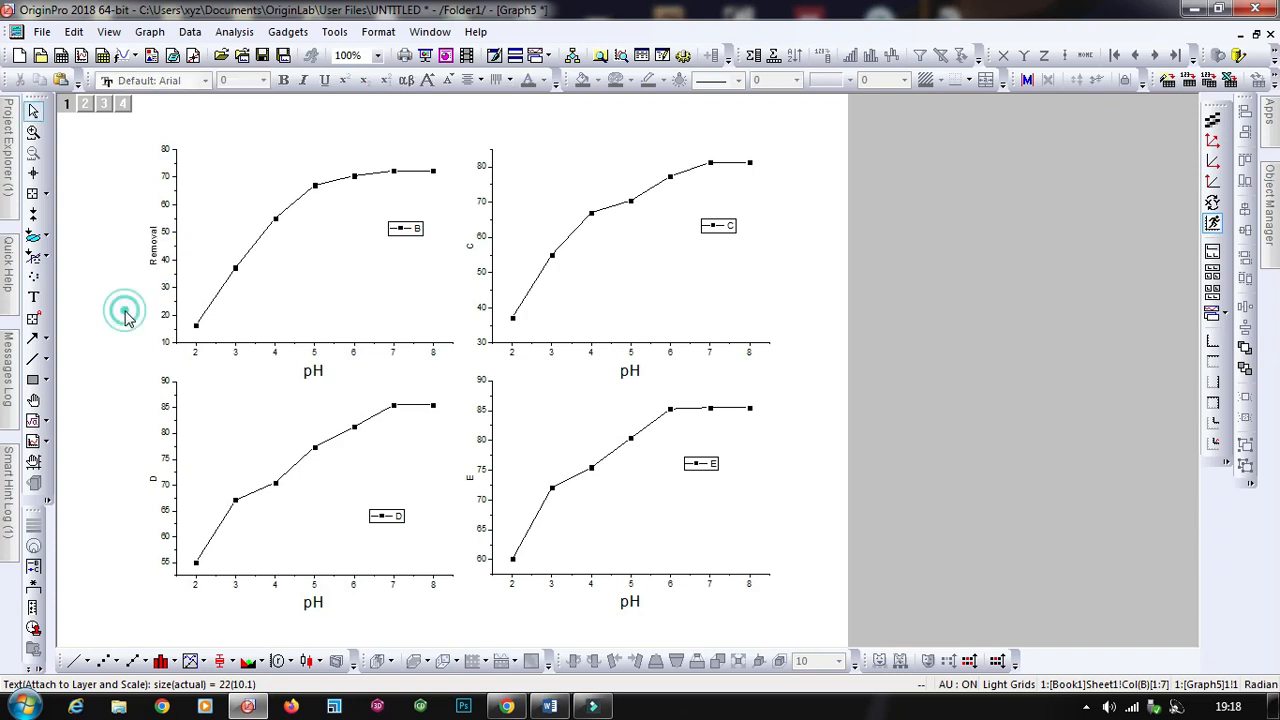
Step: Copy the Removal title from the B plot and paste it over the y-axis title of the C plot
double_click(160, 256)
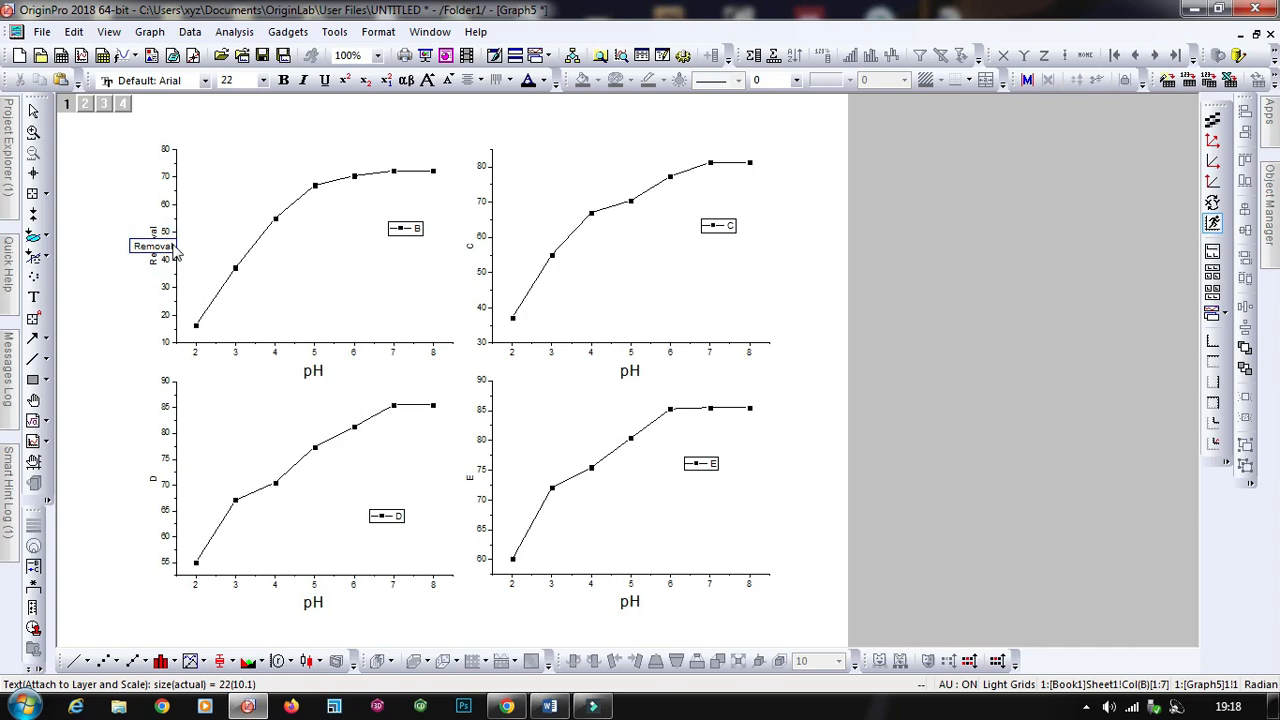
double_click(171, 249)
right_click(160, 247)
click(205, 275)
double_click(469, 246)
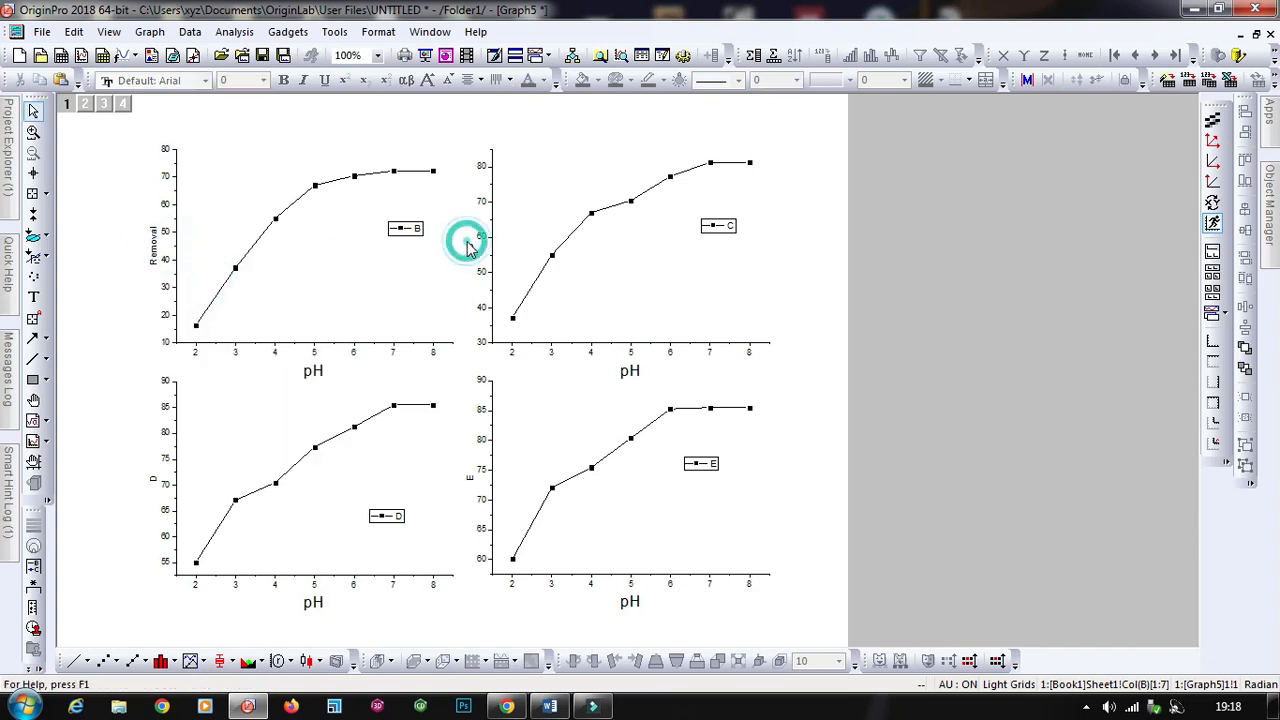
drag(484, 246, 462, 253)
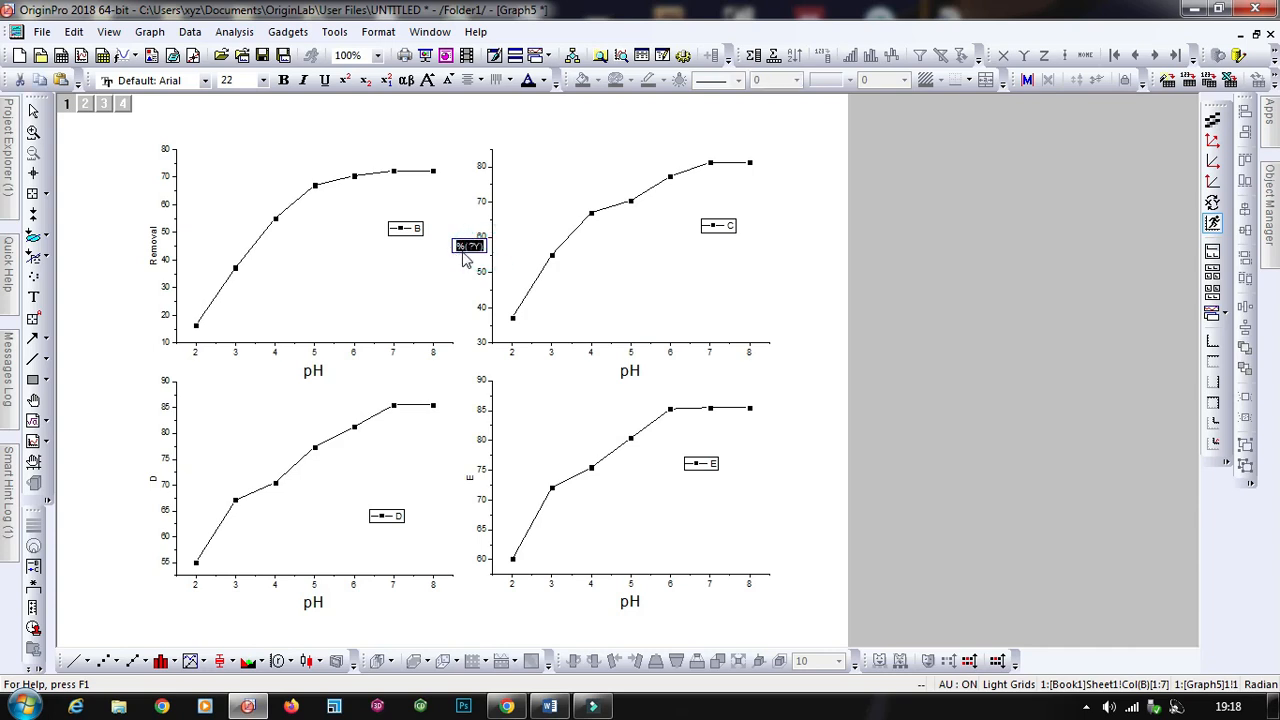
right_click(465, 256)
click(502, 297)
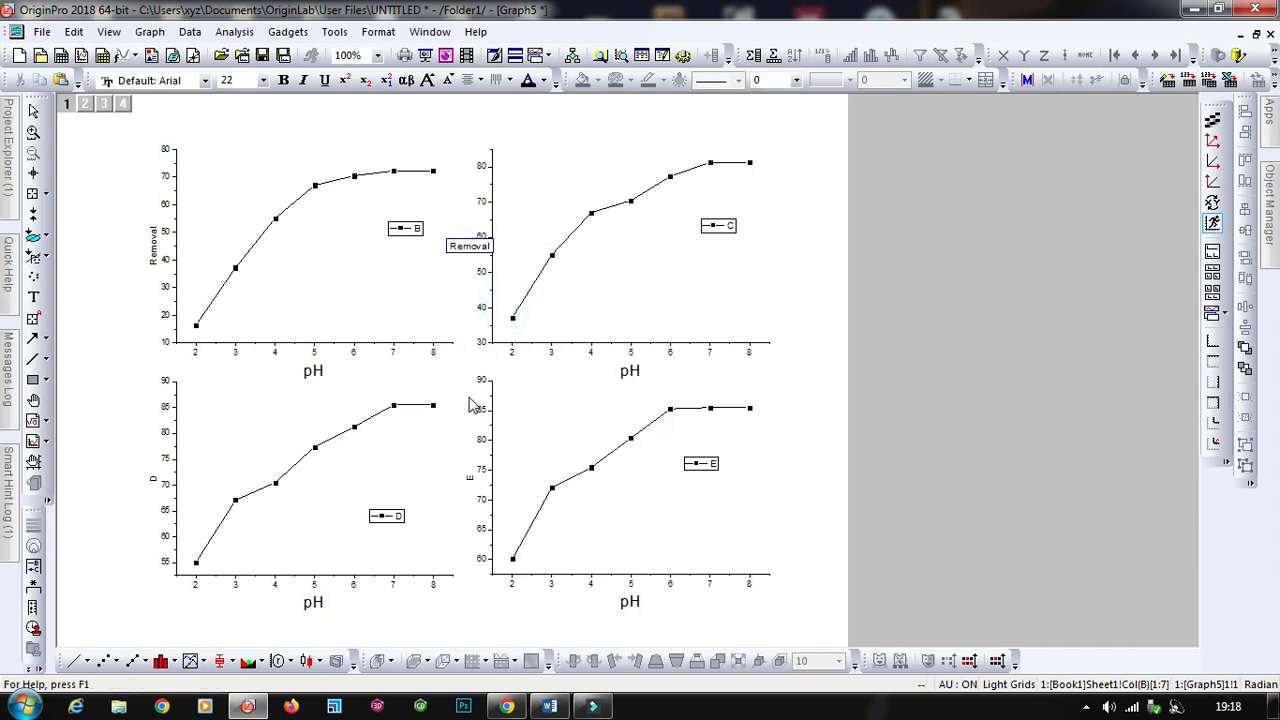
Step: Replace the y-axis titles of the D plot and the E plot with the copied Removal text
click(153, 483)
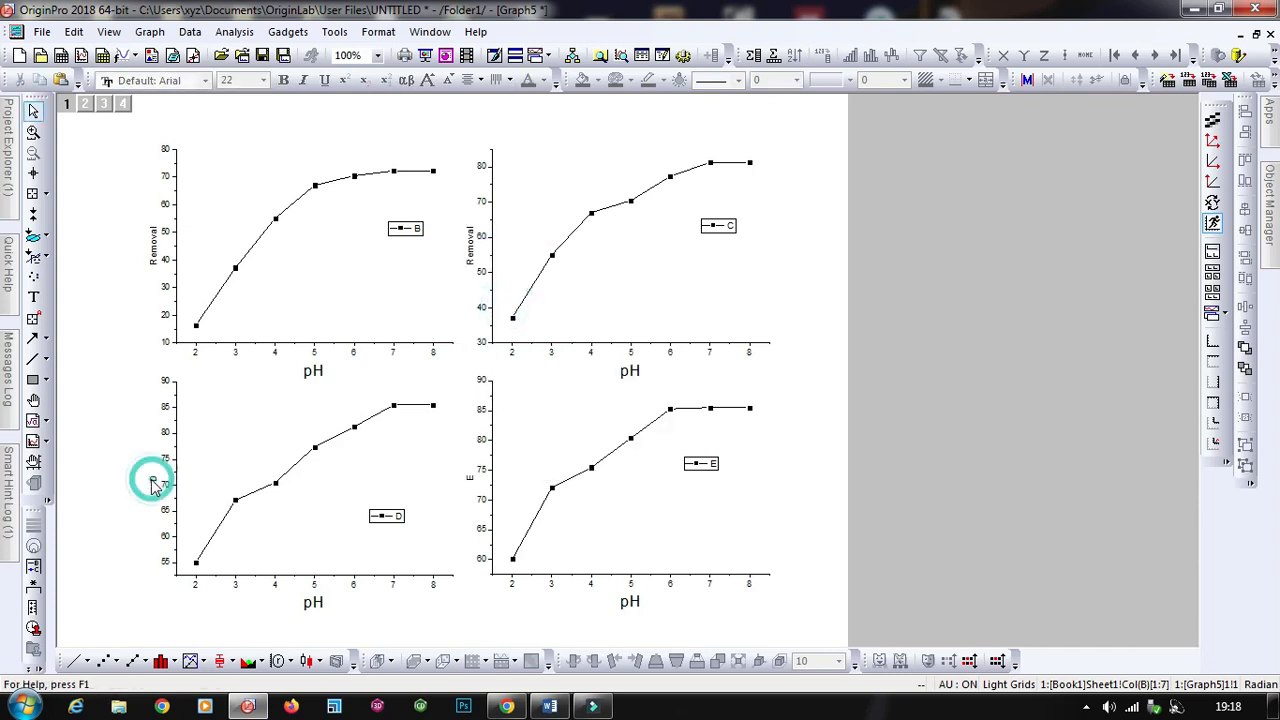
double_click(160, 482)
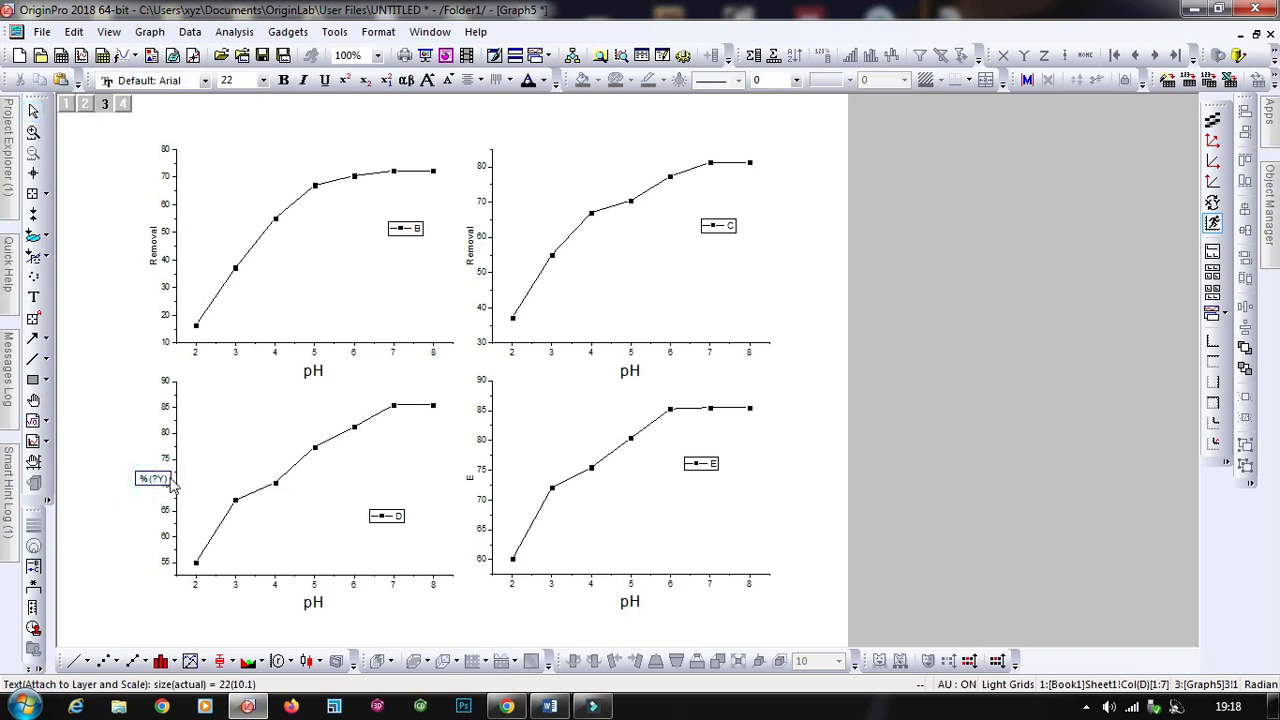
key(Delete)
key(Escape)
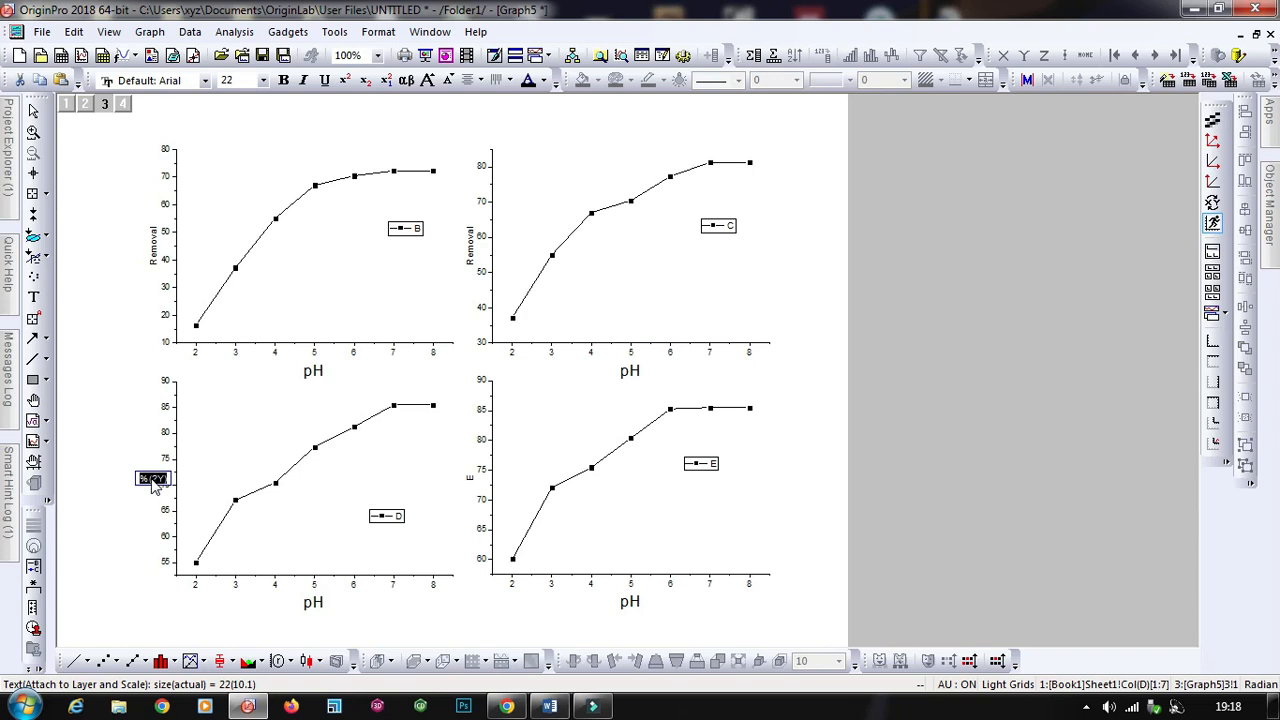
key(Escape)
click(135, 541)
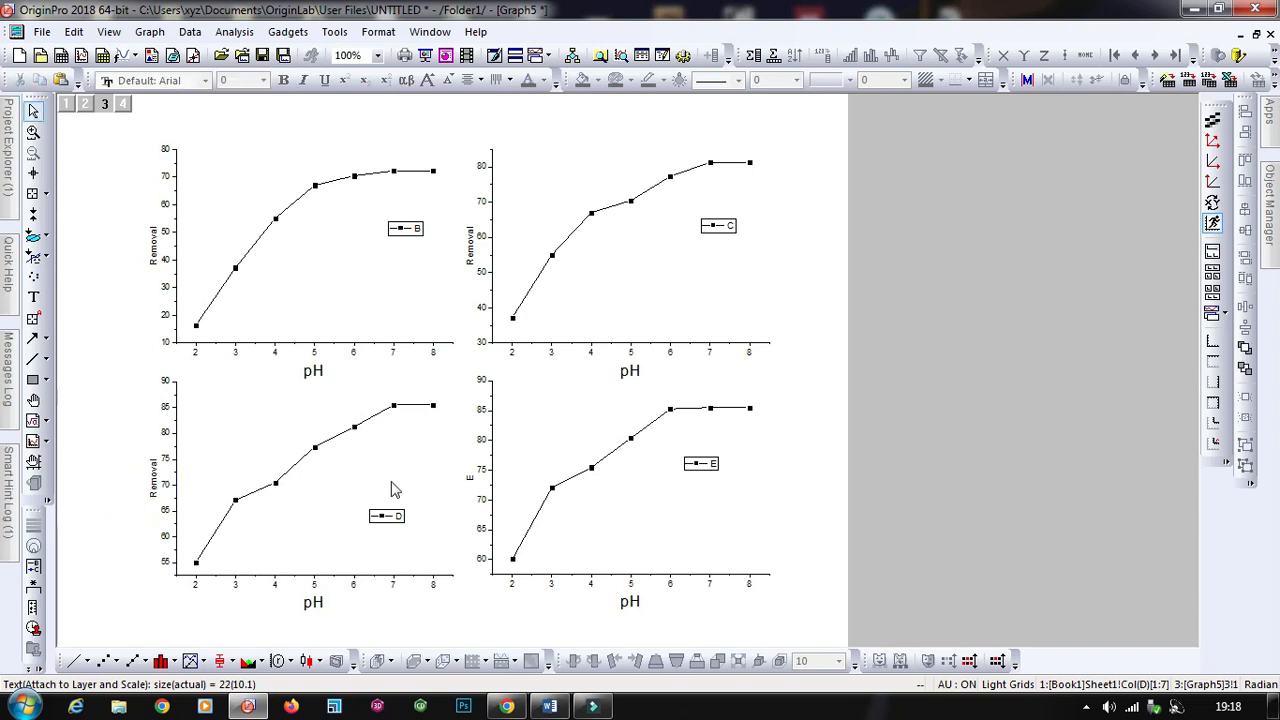
double_click(465, 482)
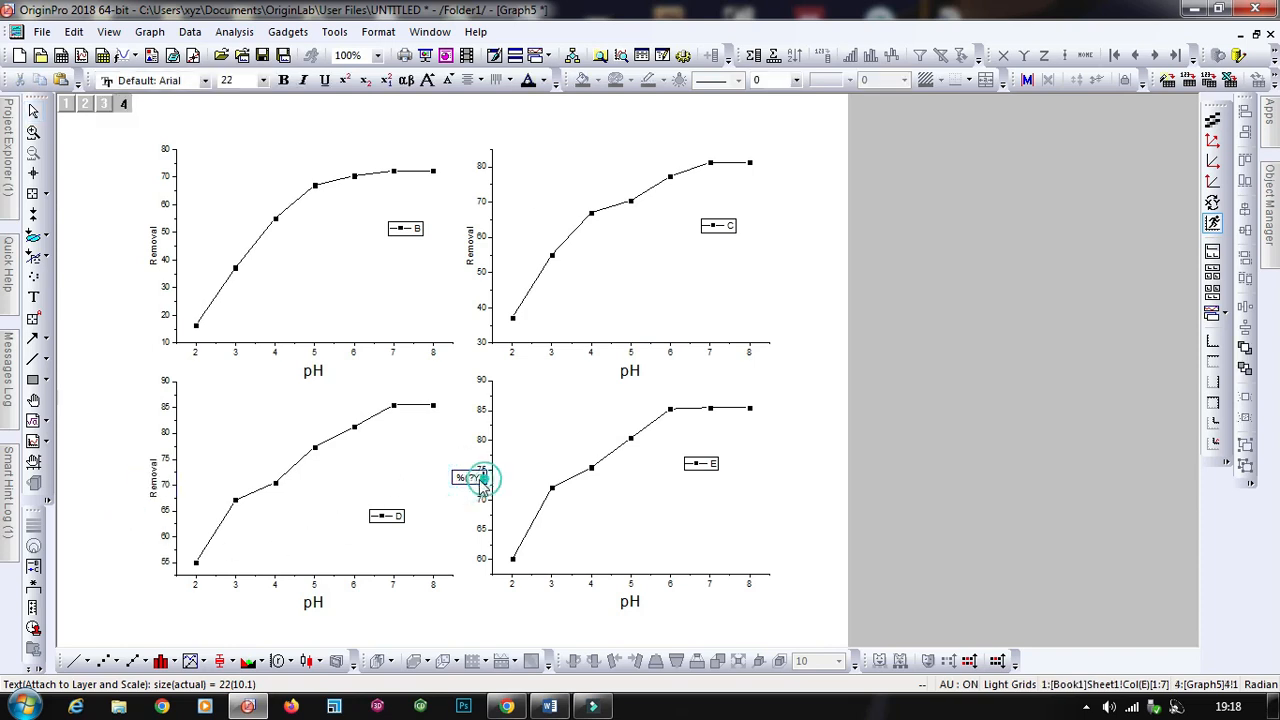
key(Escape)
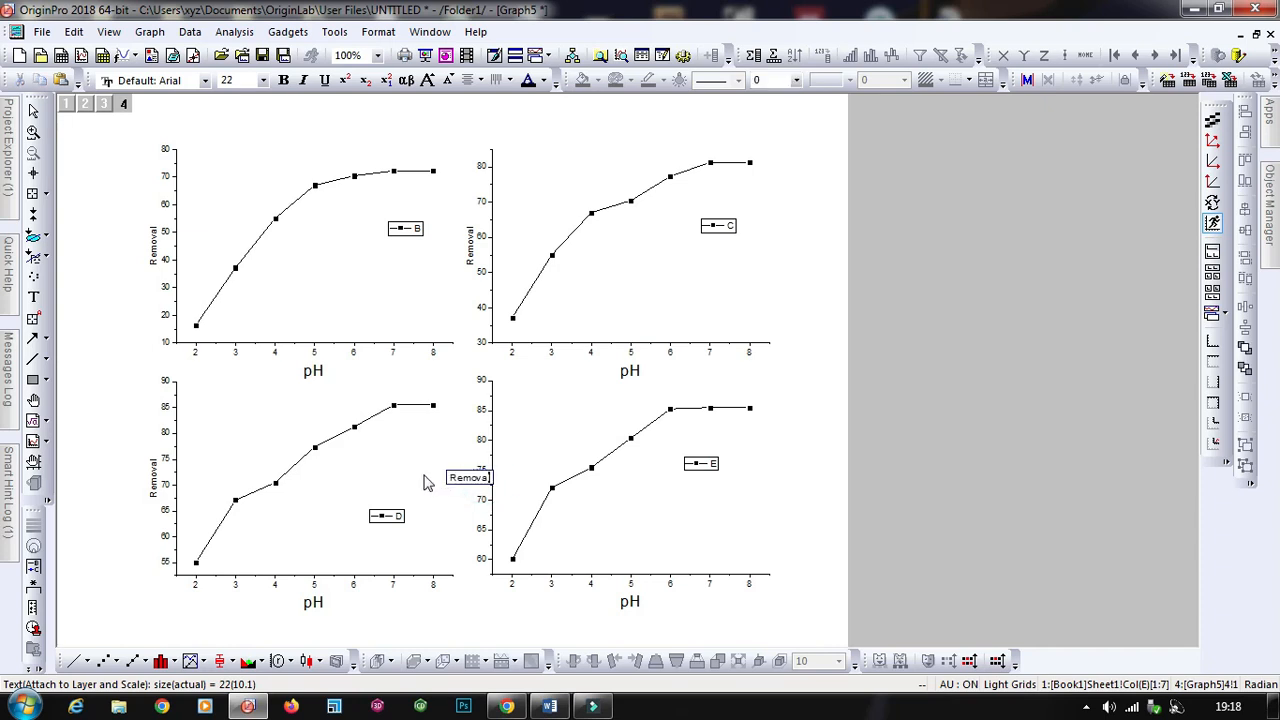
click(471, 520)
Step: Set the font size of the Removal y-axis titles on all four plots to 36
click(471, 486)
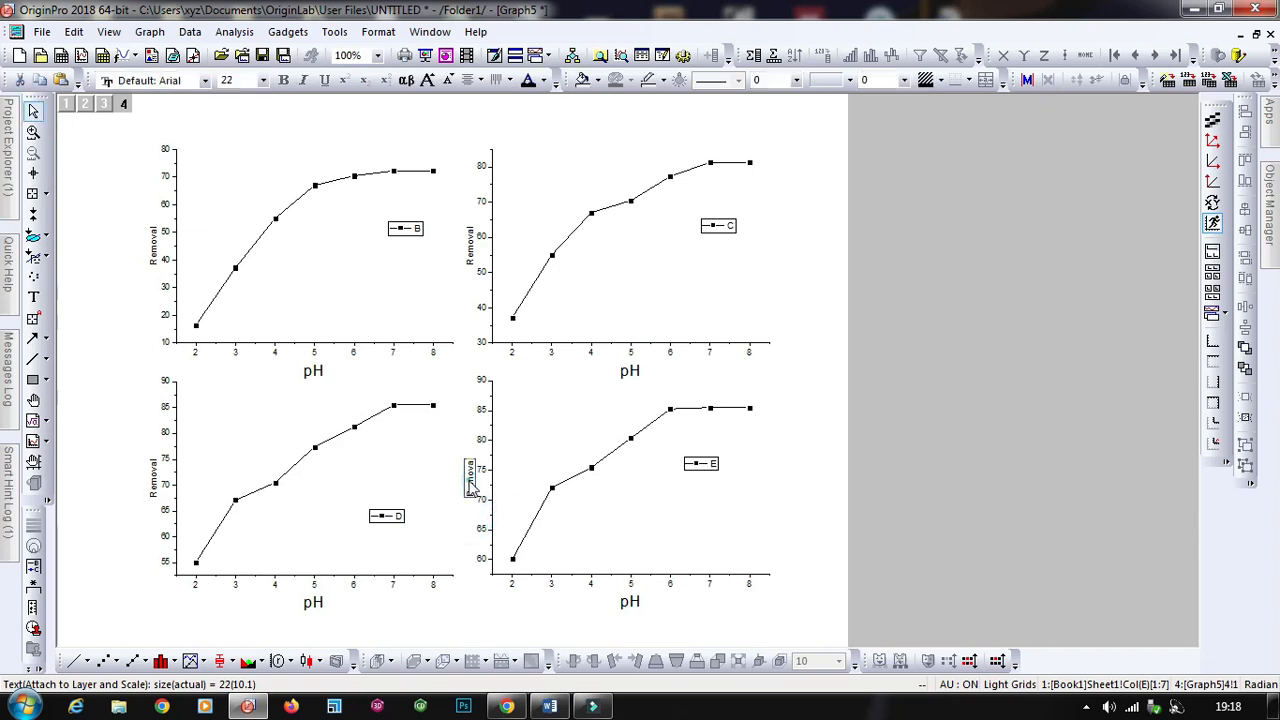
shift+click(471, 245)
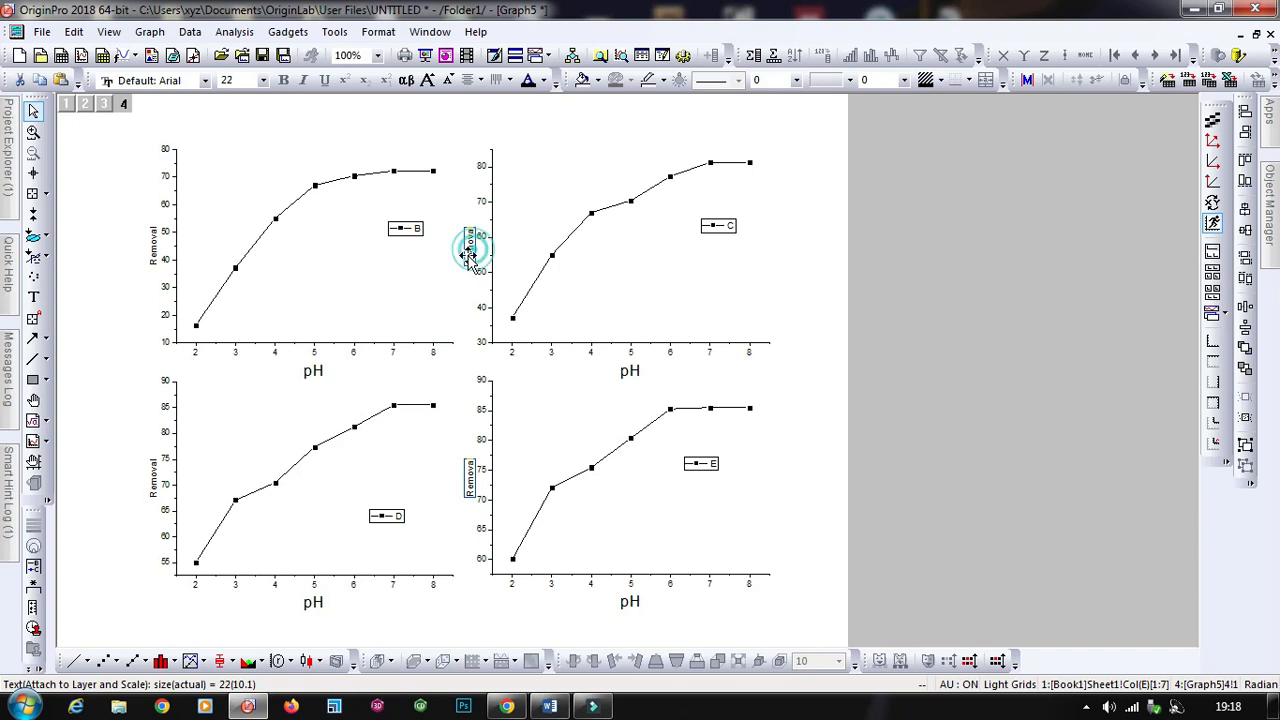
shift+click(158, 252)
shift+click(155, 476)
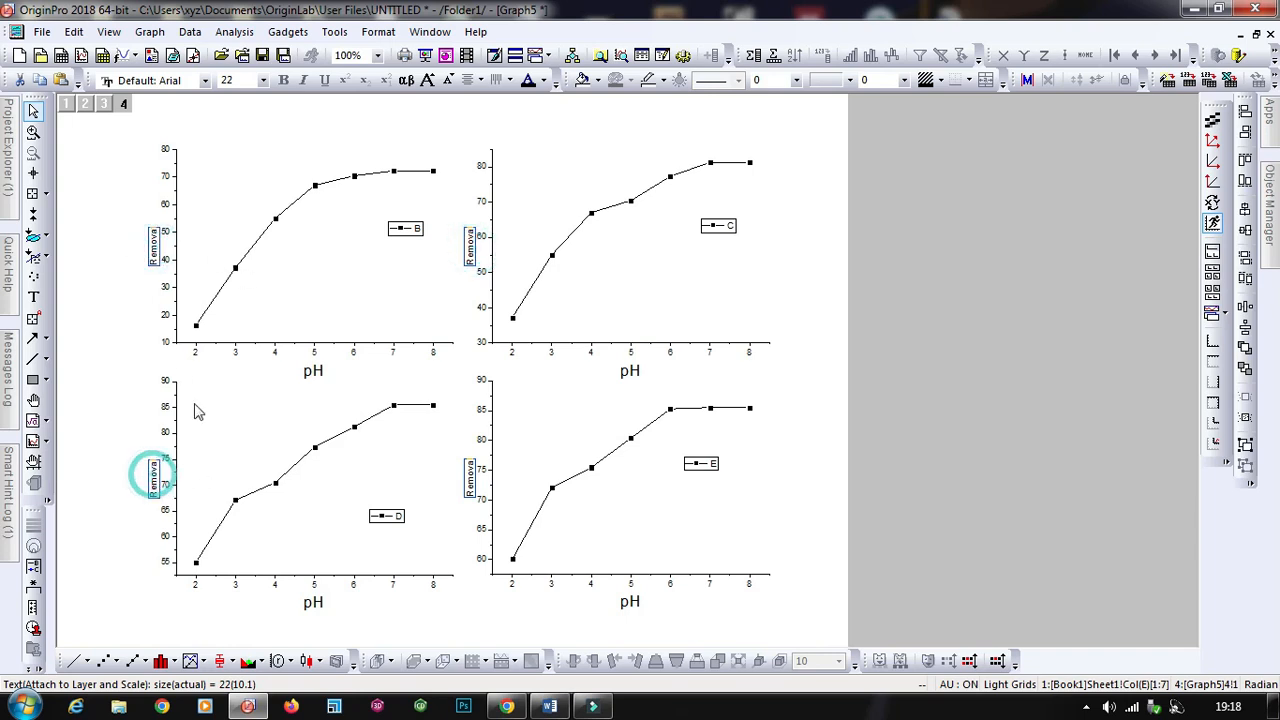
click(264, 81)
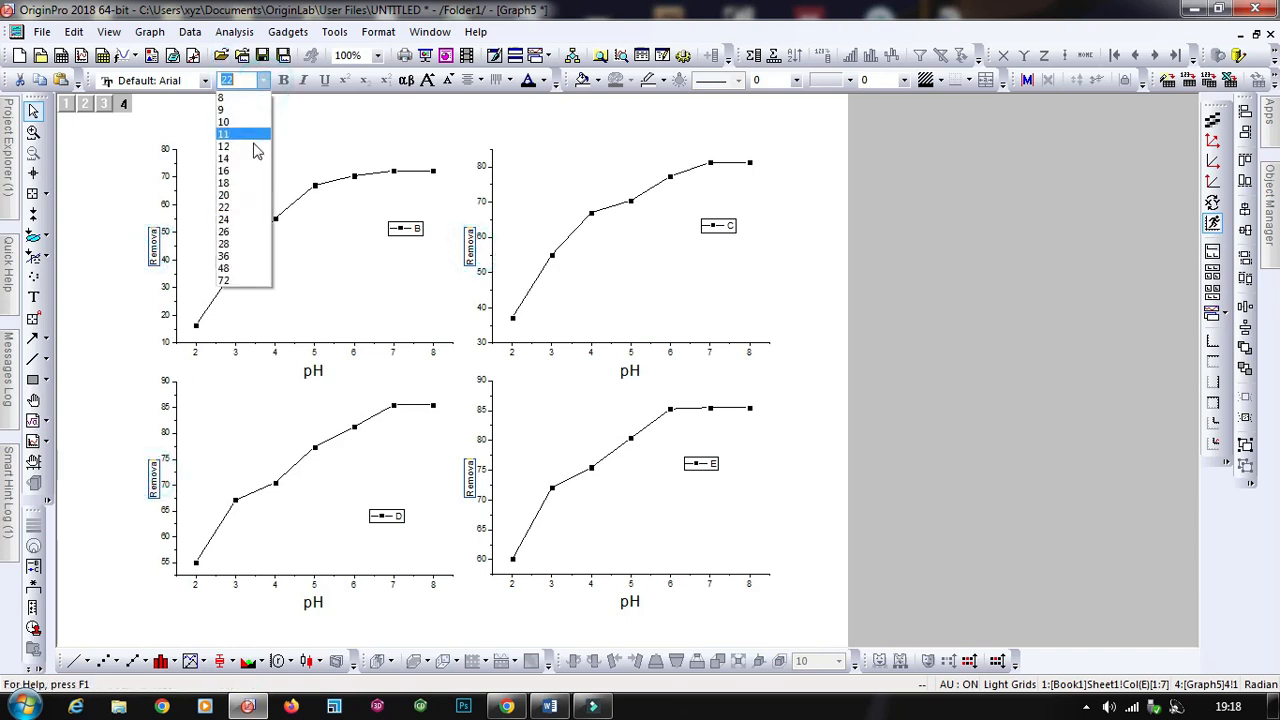
click(240, 262)
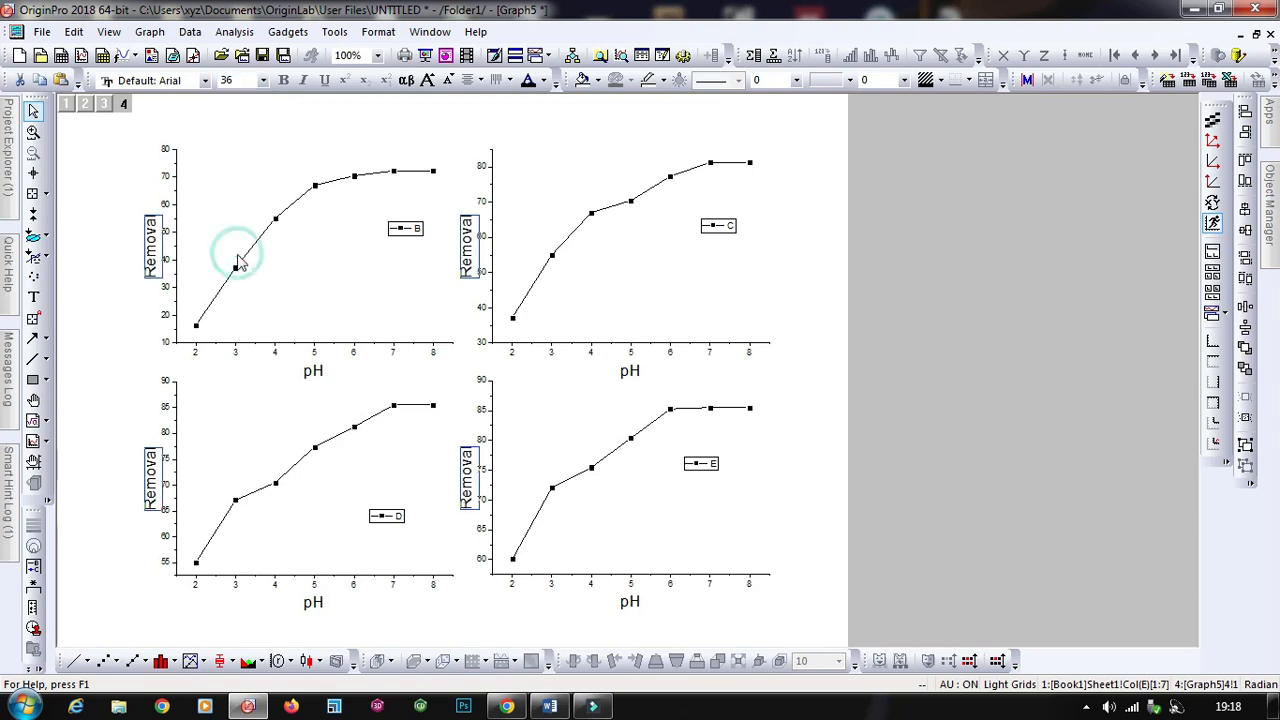
click(926, 523)
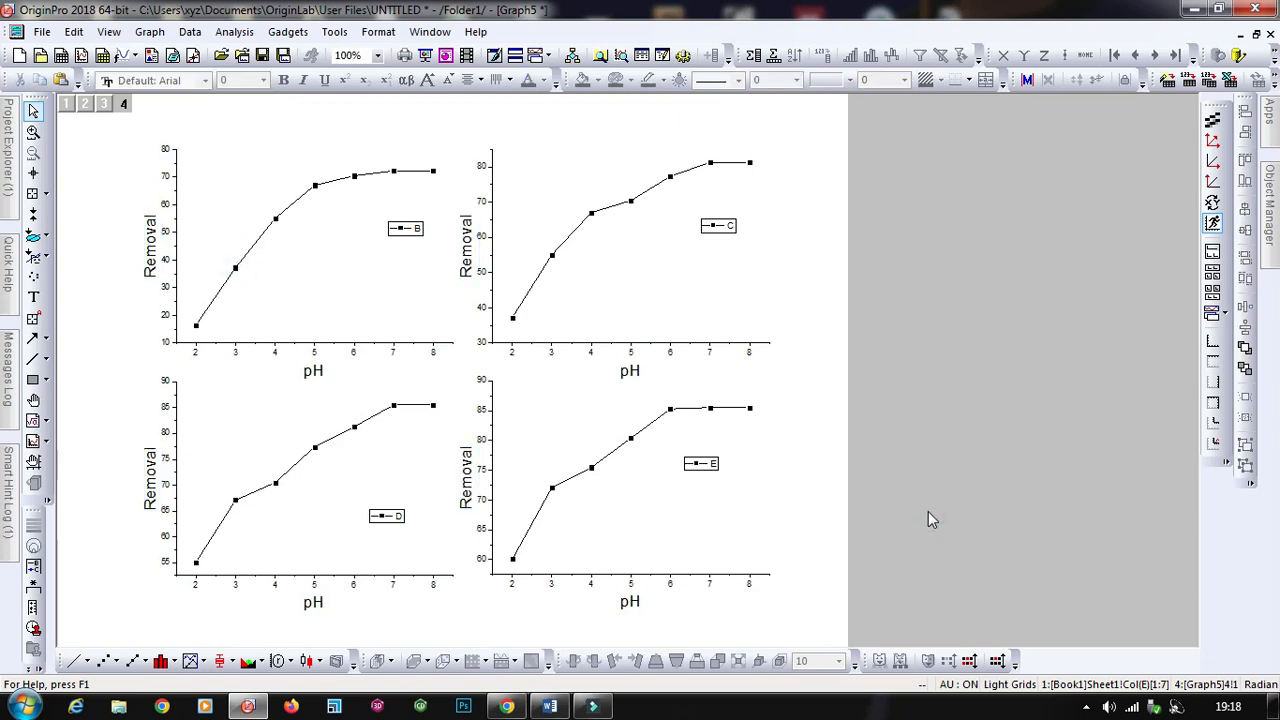
Step: Set the y-axis tick labels of the C plot and the B plot to font size 28 and bold
click(480, 174)
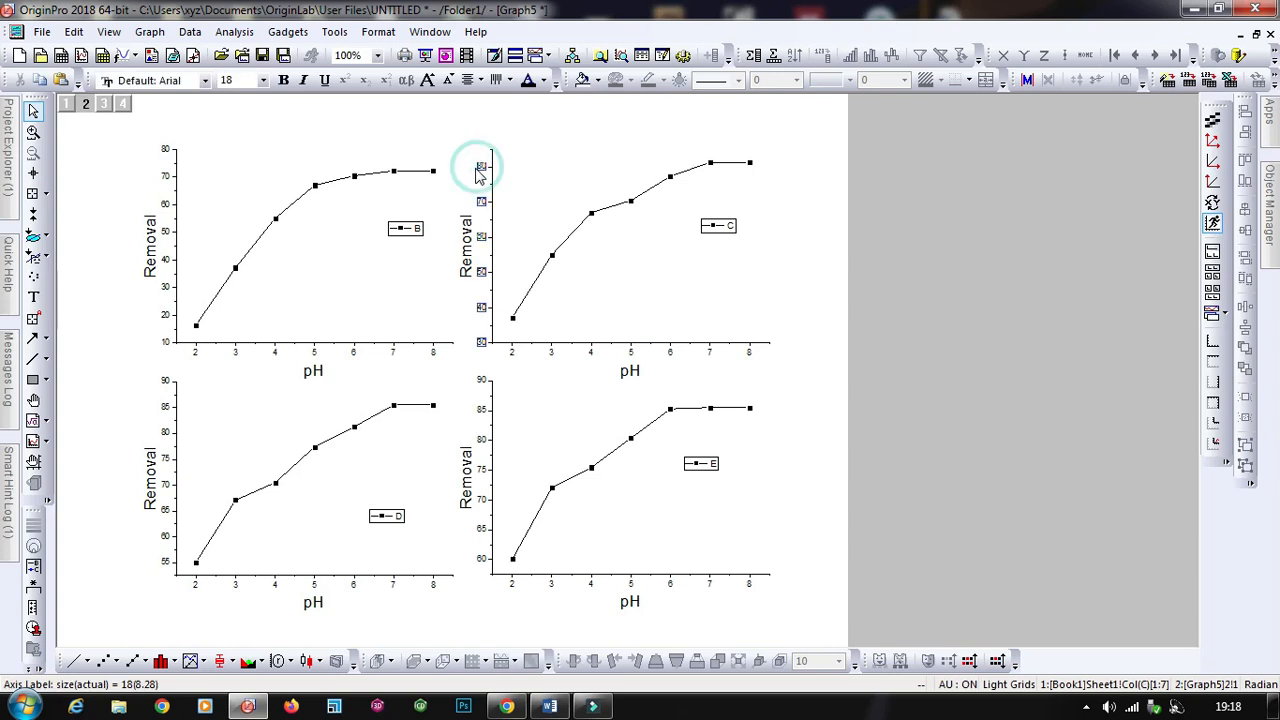
click(264, 80)
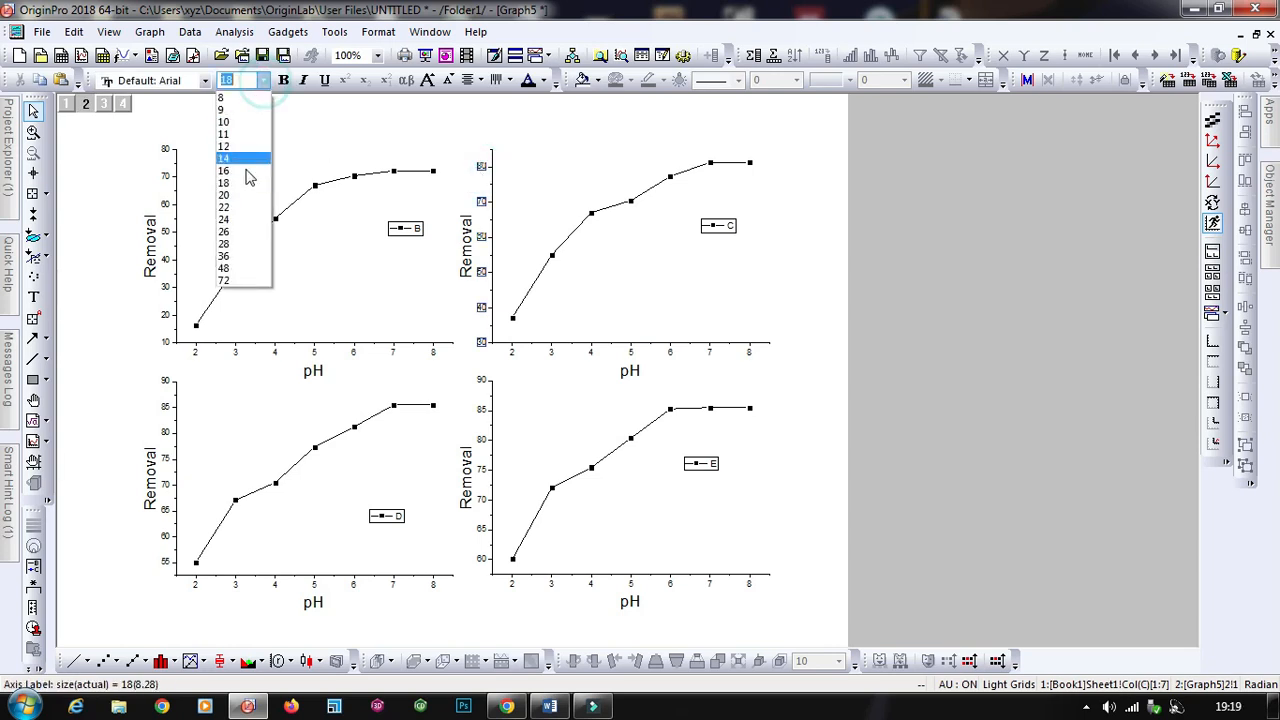
click(228, 243)
click(283, 81)
click(166, 234)
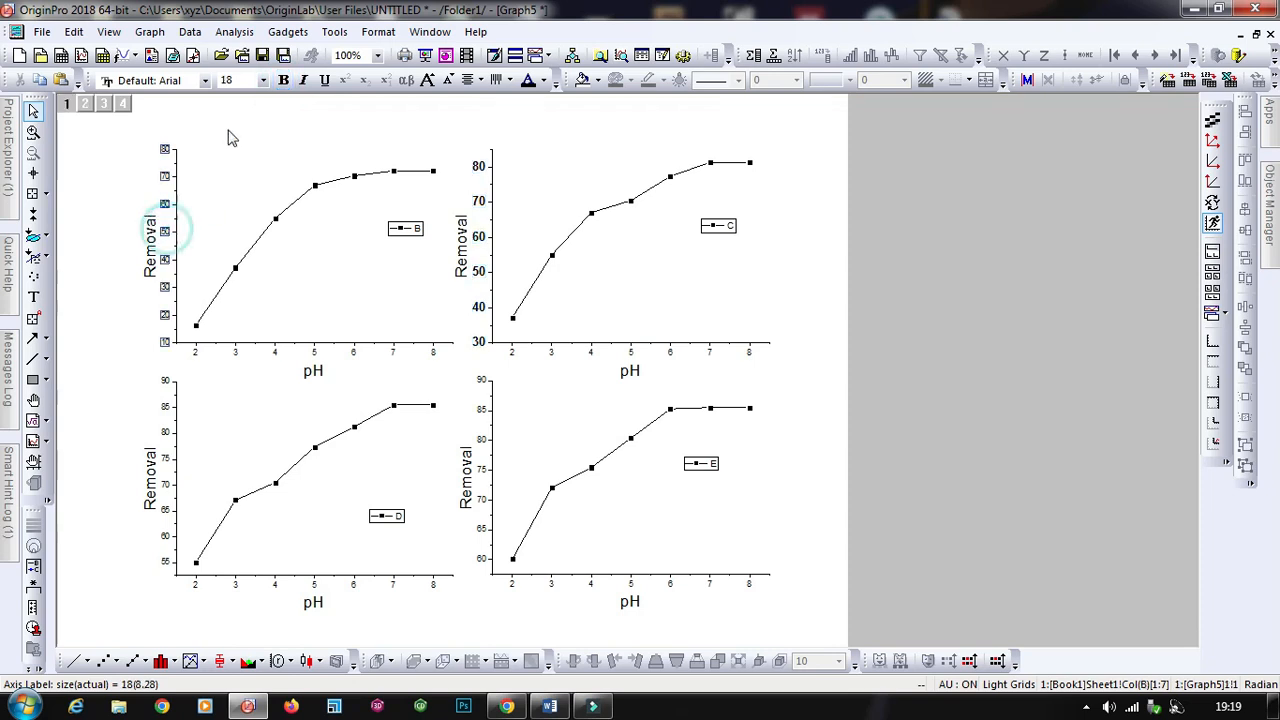
click(264, 80)
click(228, 243)
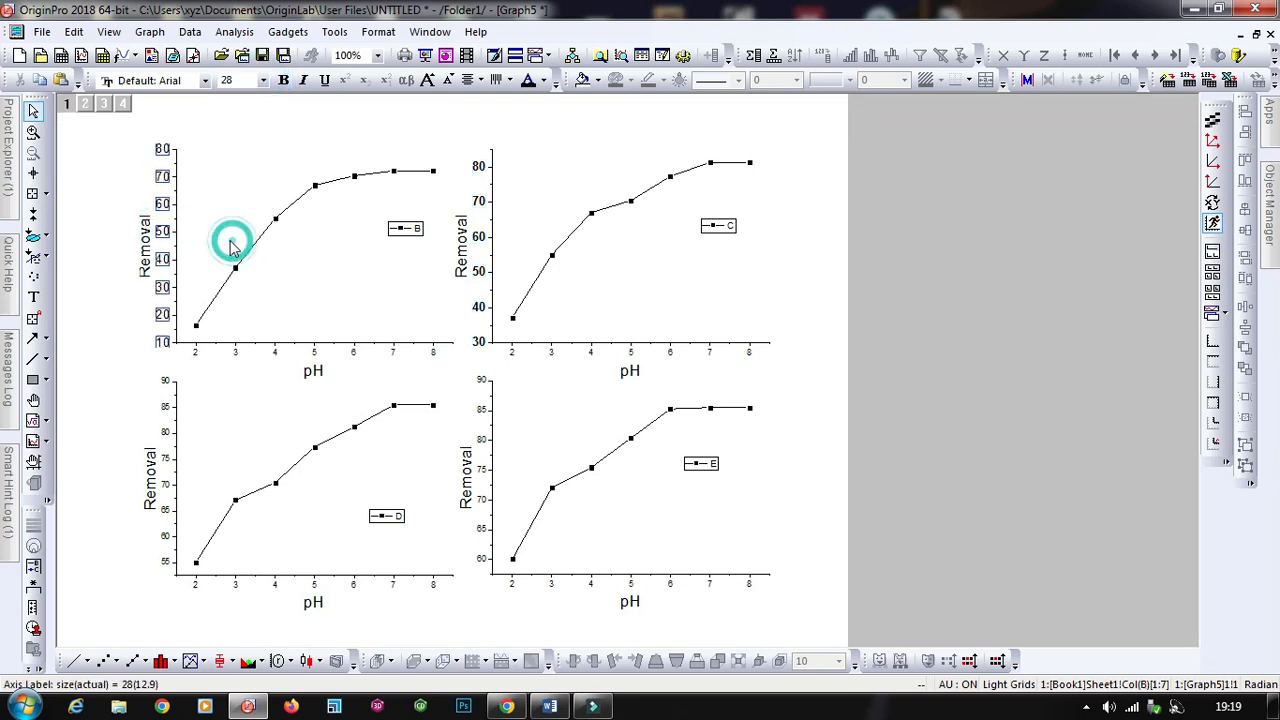
click(283, 81)
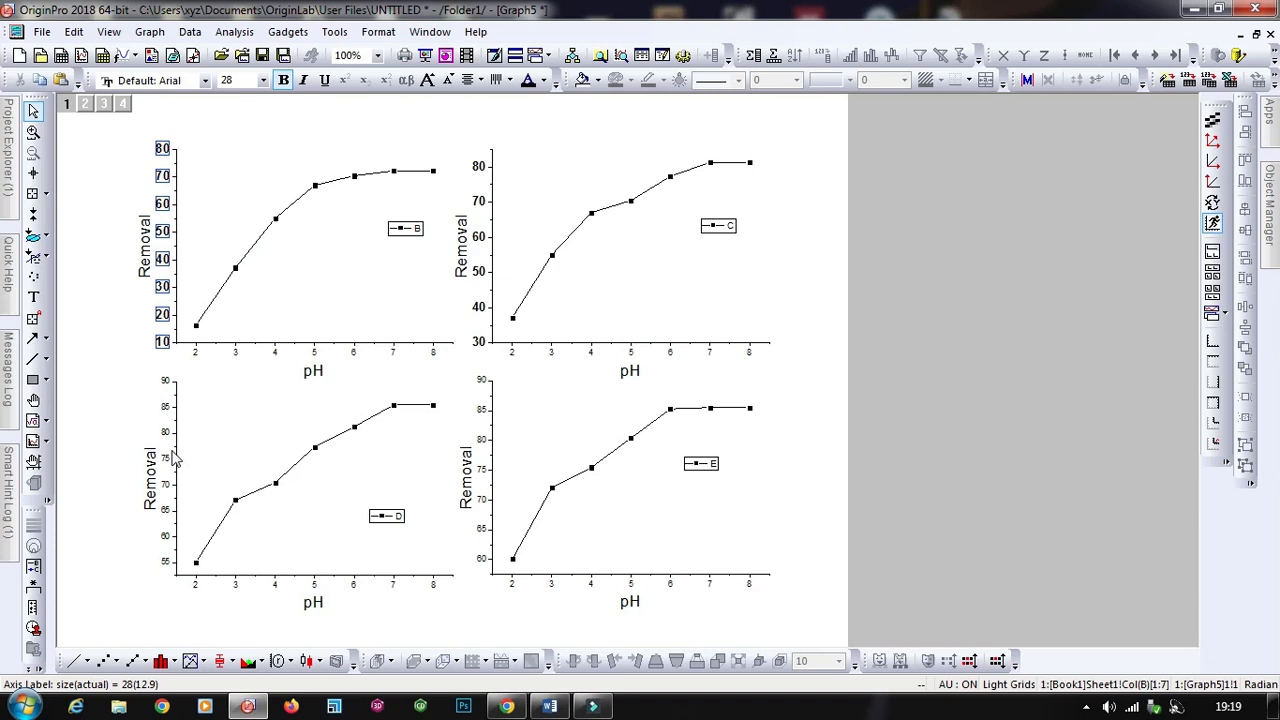
Step: Make the y-axis tick labels of the D plot and the E plot bold at font size 28
click(166, 456)
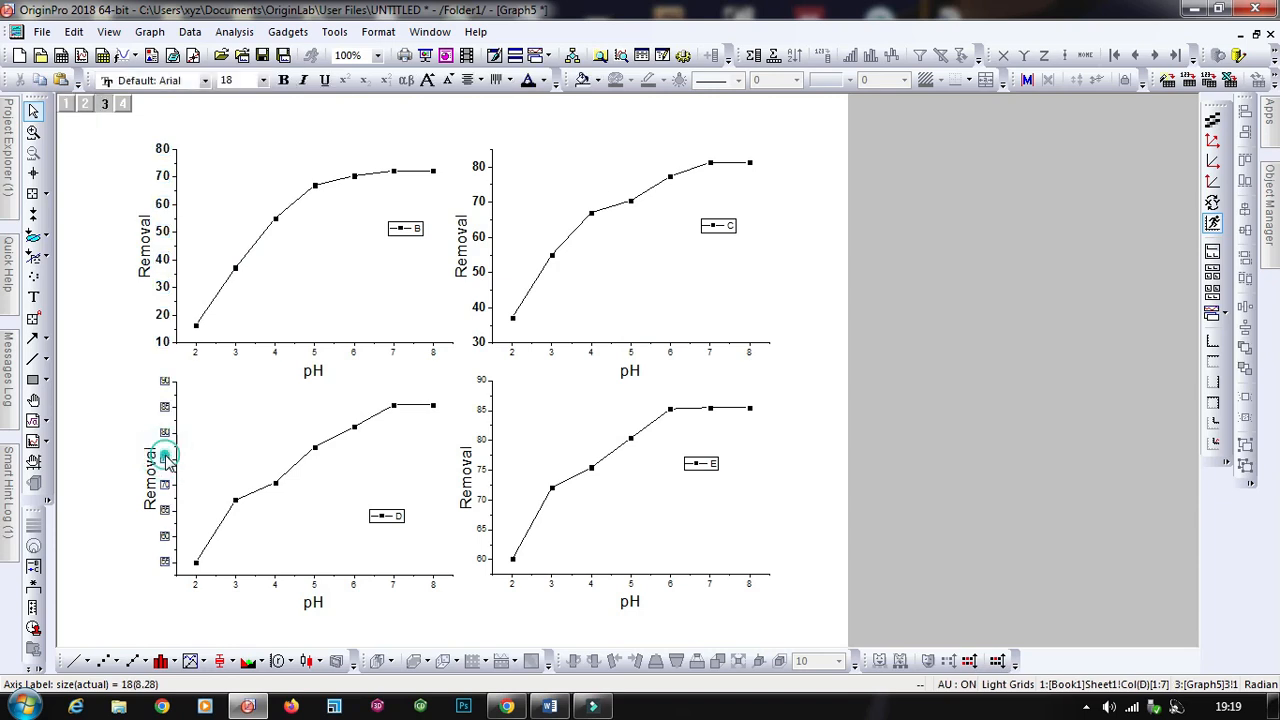
click(264, 80)
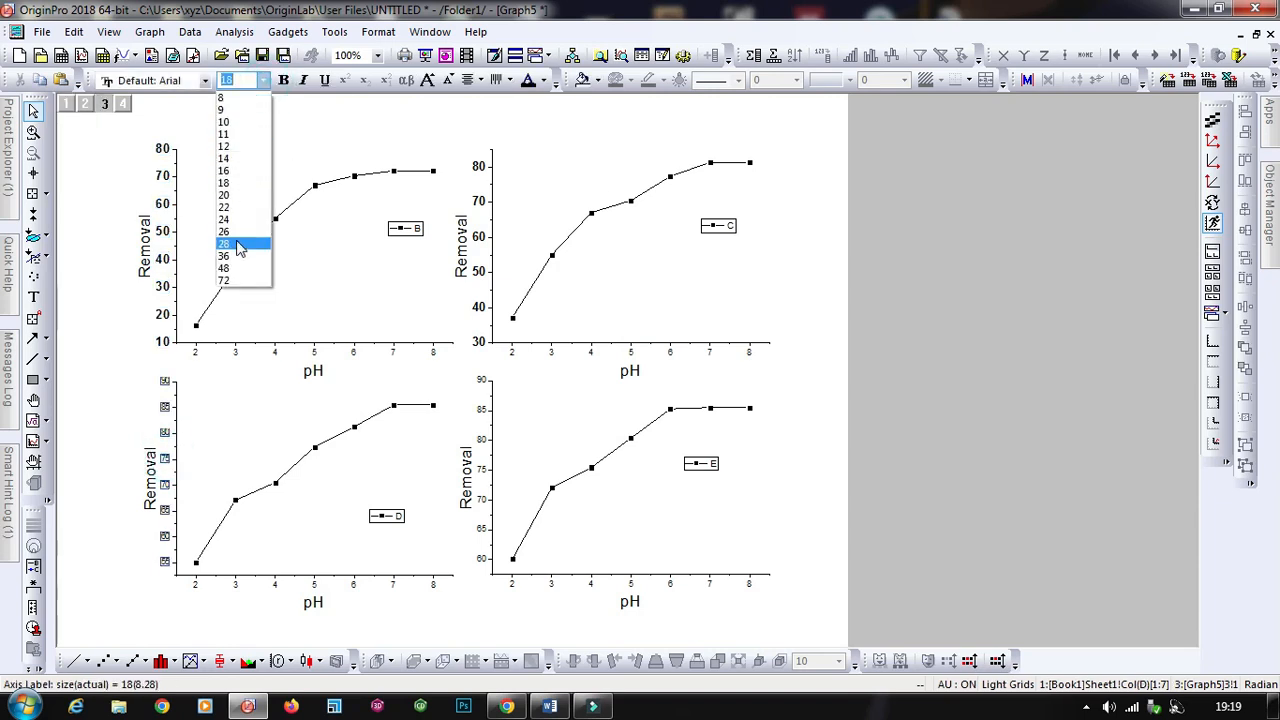
click(236, 243)
click(283, 80)
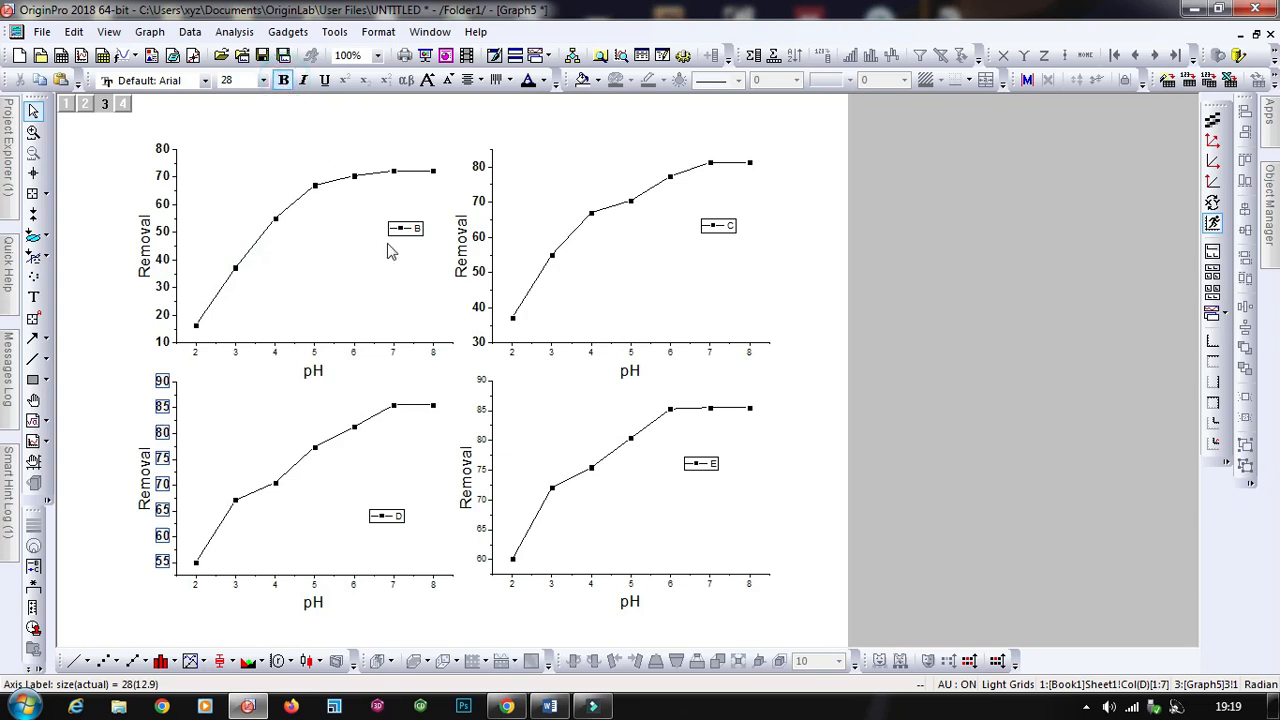
click(917, 515)
click(484, 440)
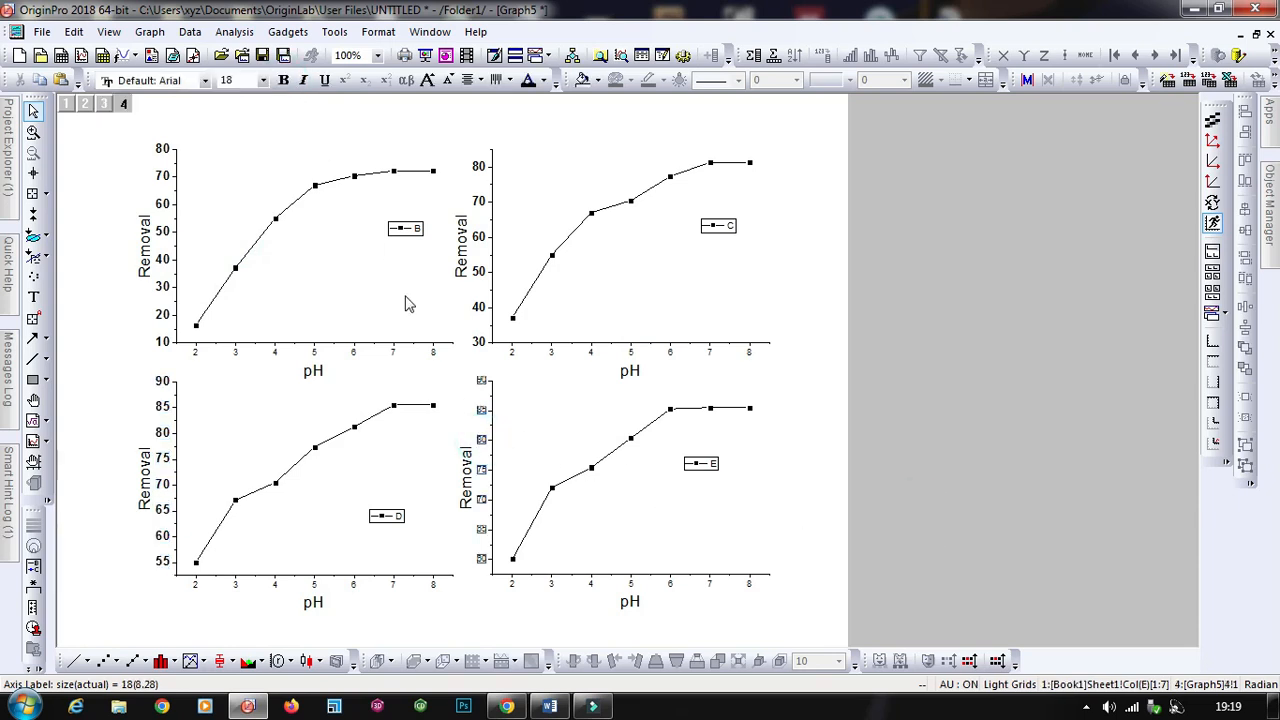
click(264, 80)
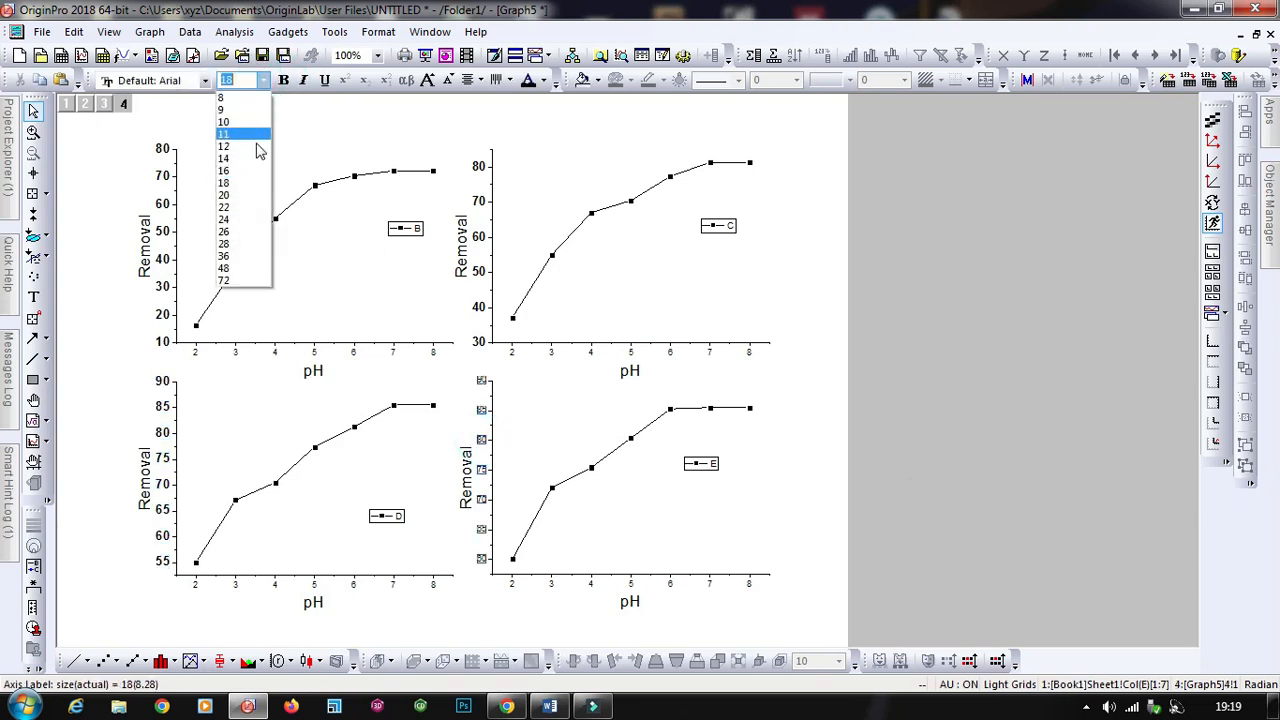
click(229, 243)
click(283, 80)
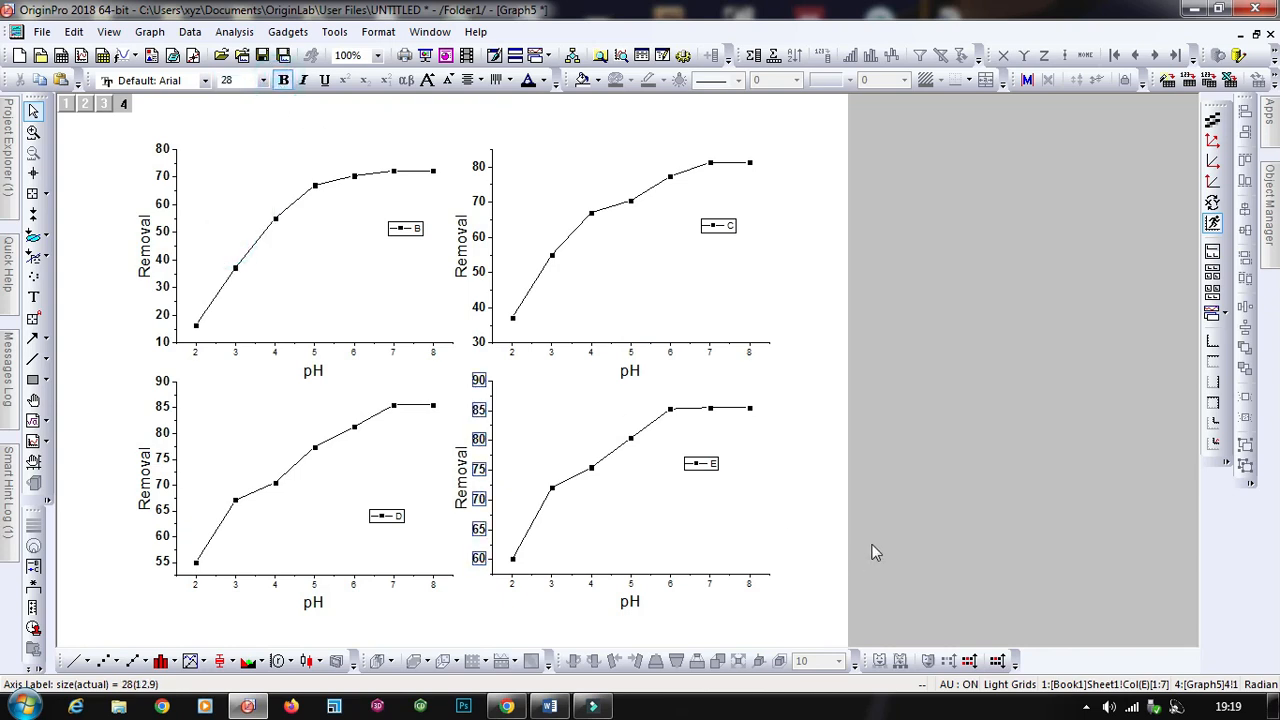
click(922, 543)
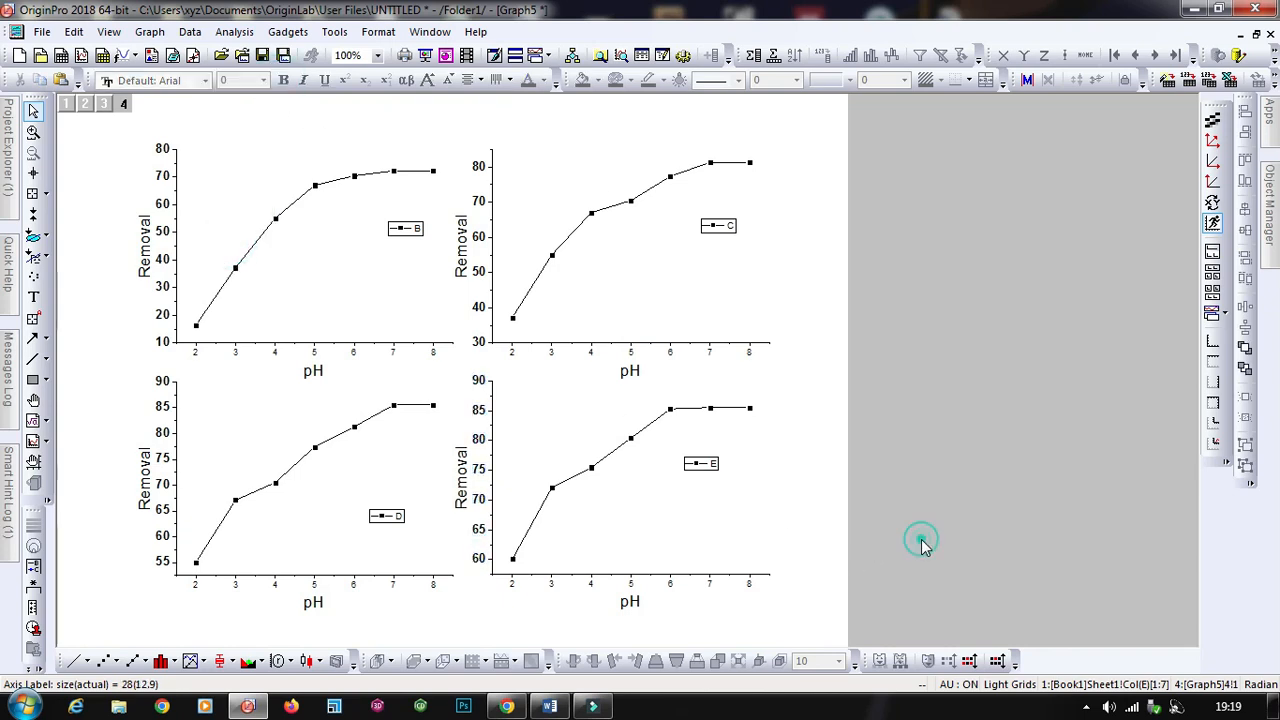
Step: Enlarge the legends of the D and E plots to roughly twice their size, the E legend to a font size of about 43
click(393, 522)
click(400, 526)
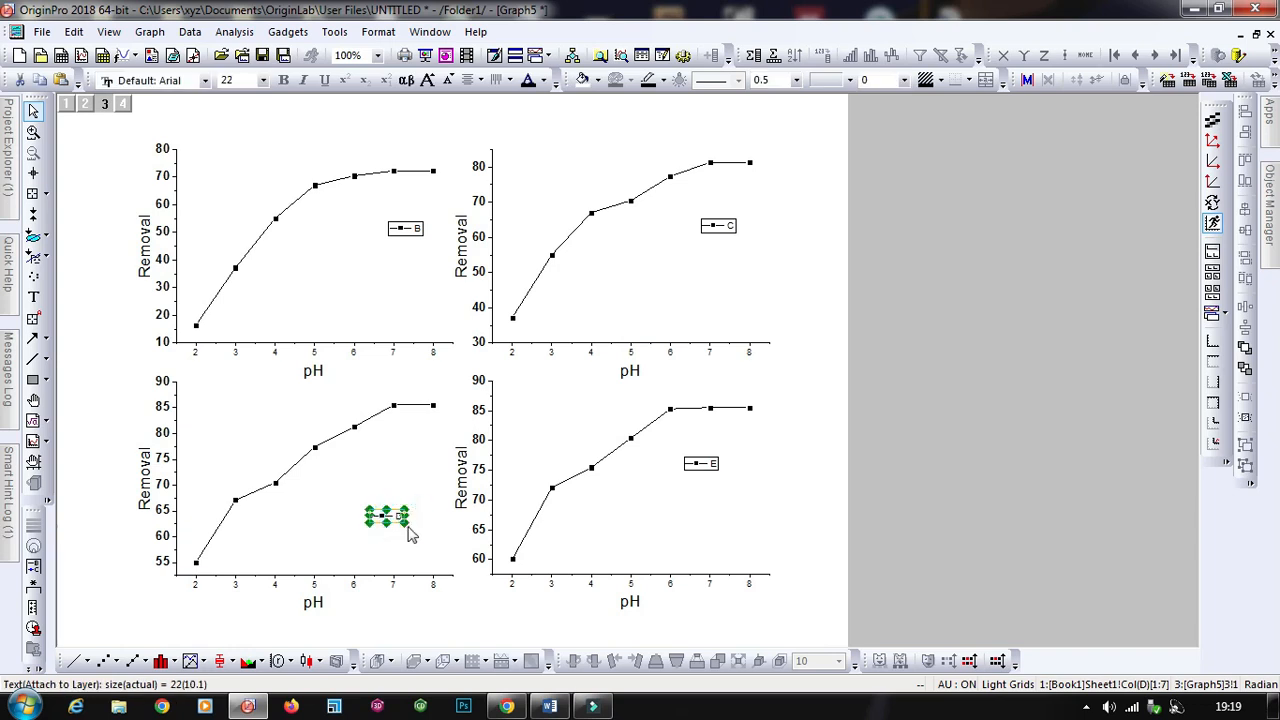
drag(403, 524, 430, 540)
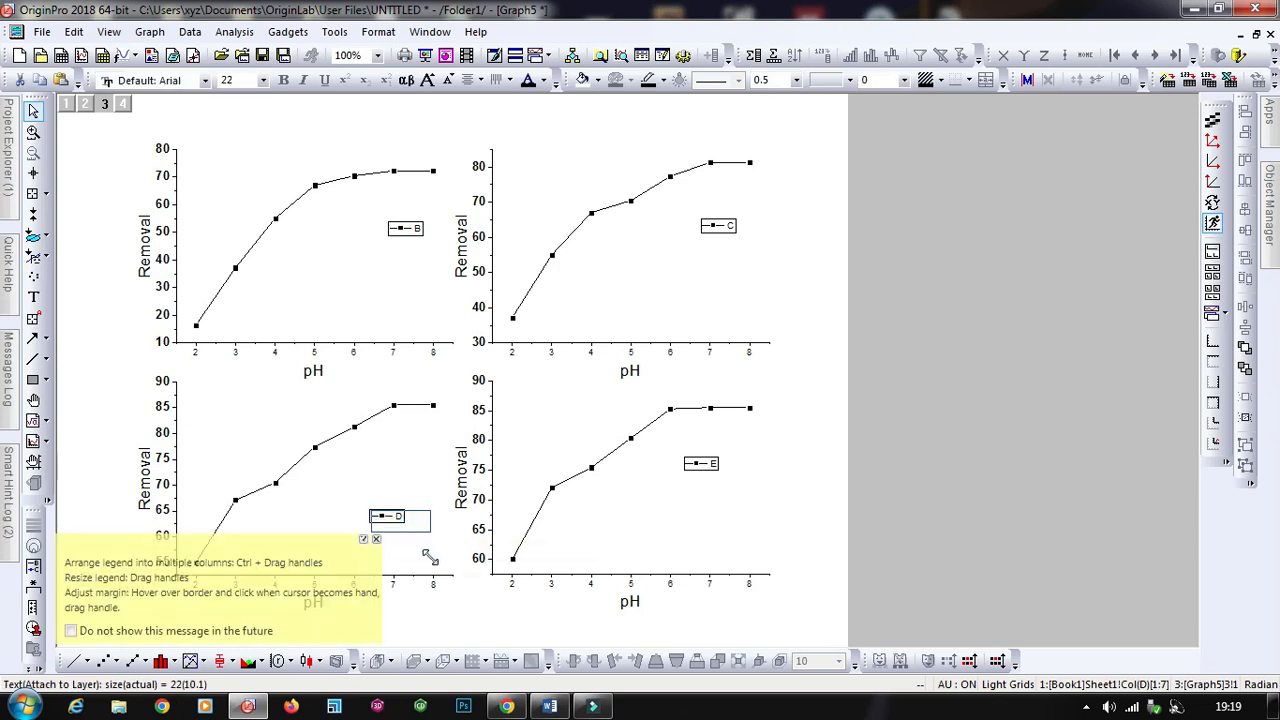
click(722, 468)
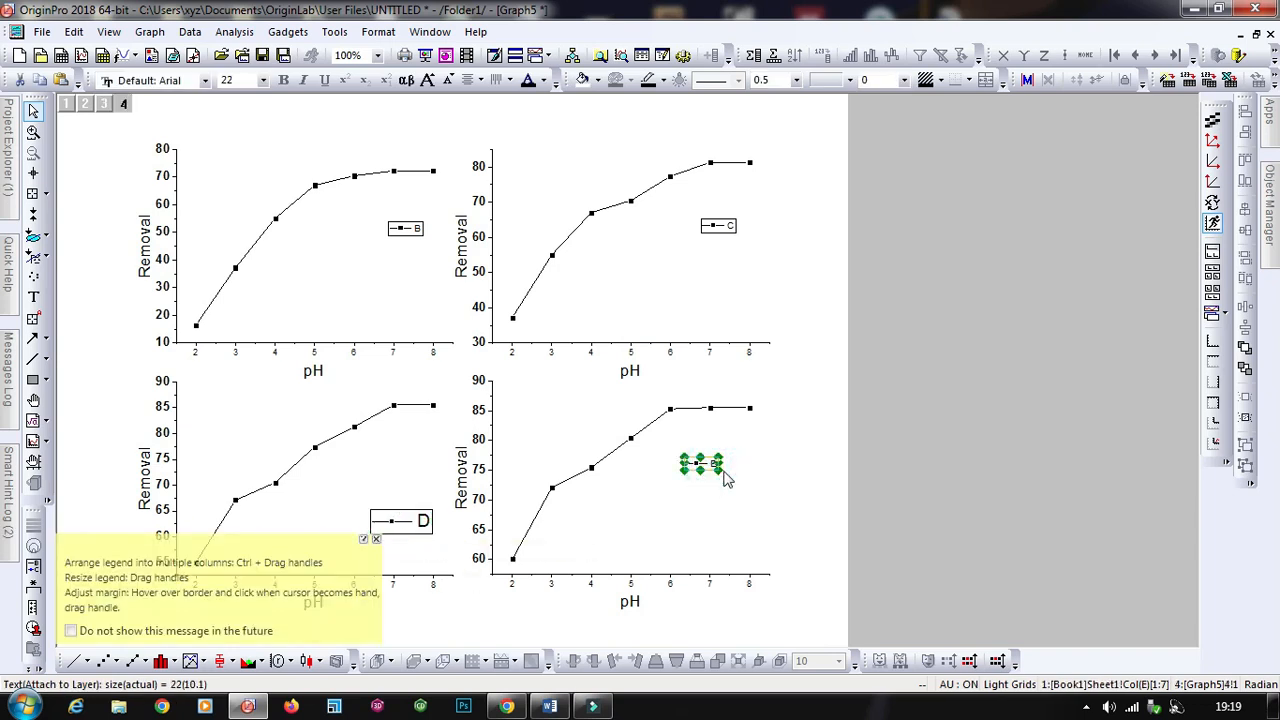
drag(722, 470, 752, 508)
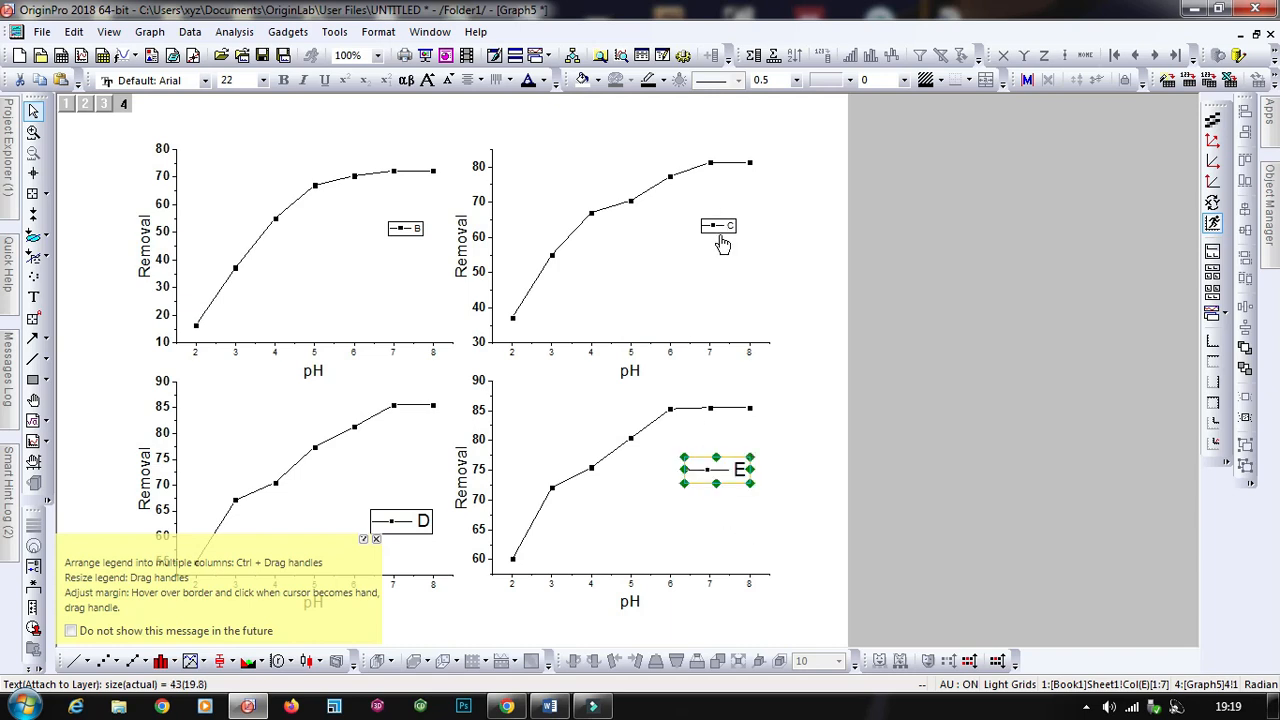
Step: Enlarge the C legend to a font size of about 40 and the B legend to about 35, shifting the B legend left within its axes
click(722, 230)
click(733, 231)
drag(733, 231, 760, 266)
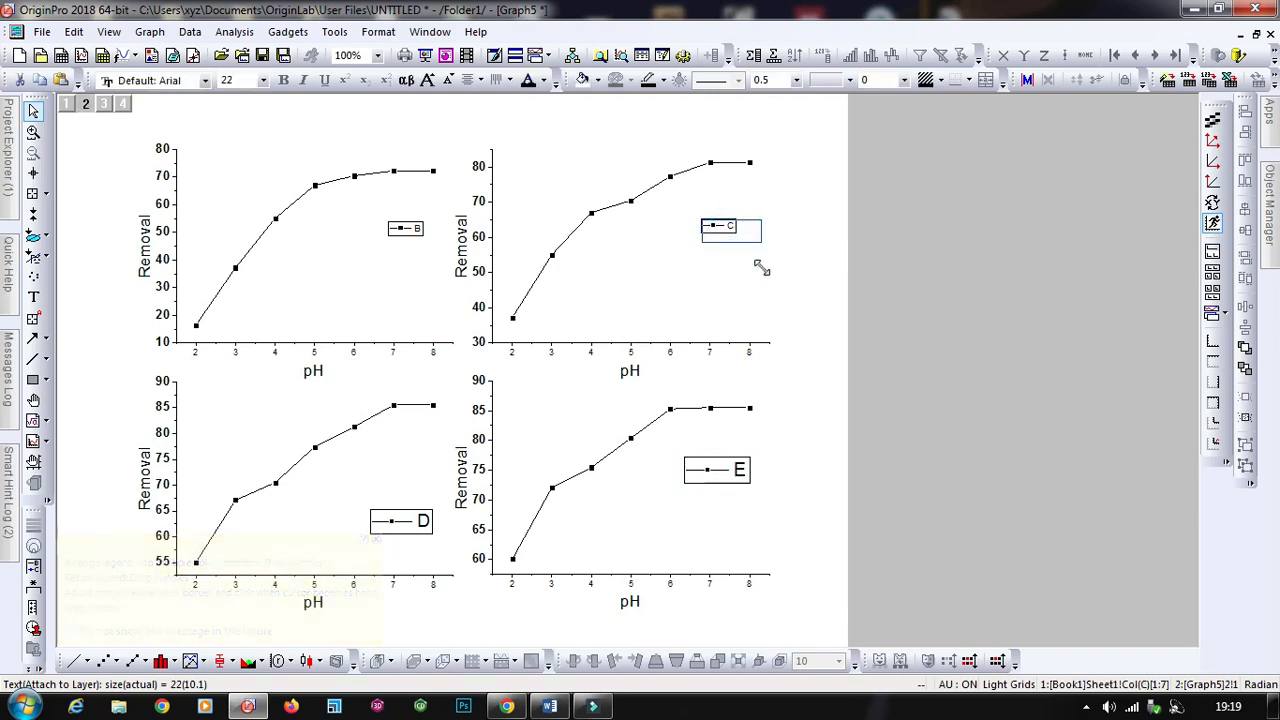
click(417, 240)
drag(424, 238, 385, 240)
Step: Move the C plot's legend slightly left, away from the right end of its axes
click(722, 233)
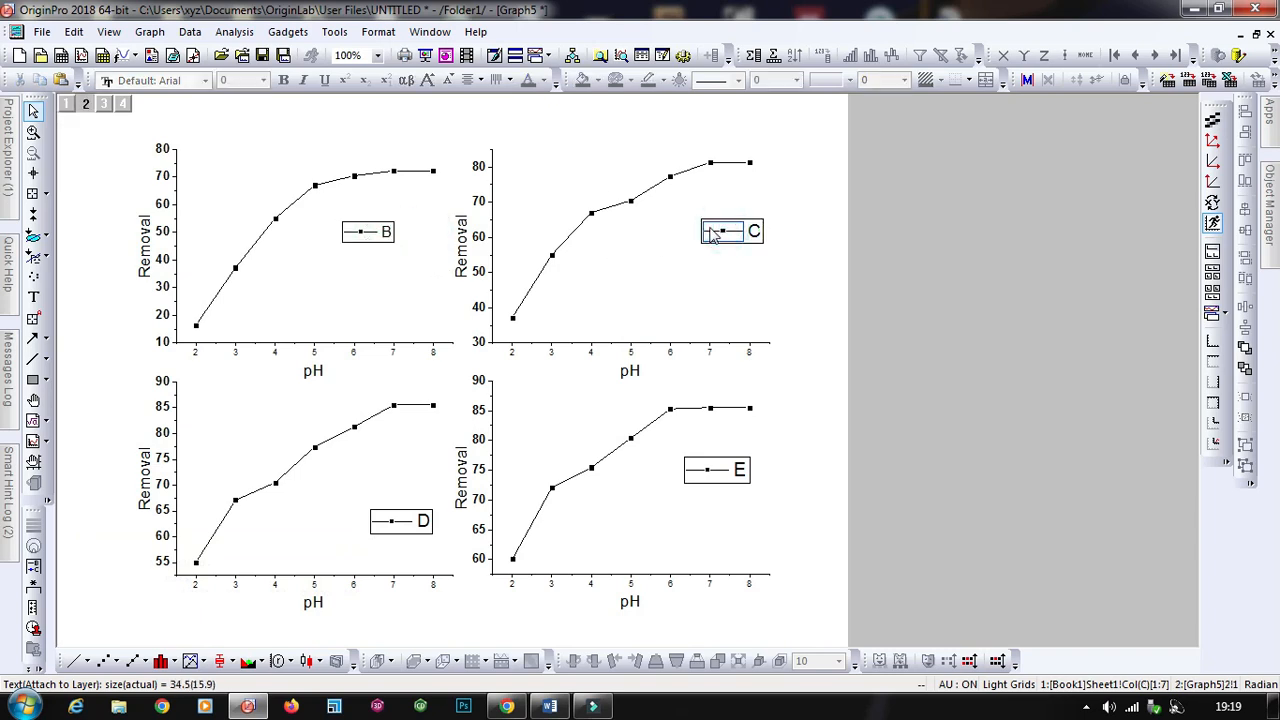
click(755, 232)
drag(740, 230, 708, 230)
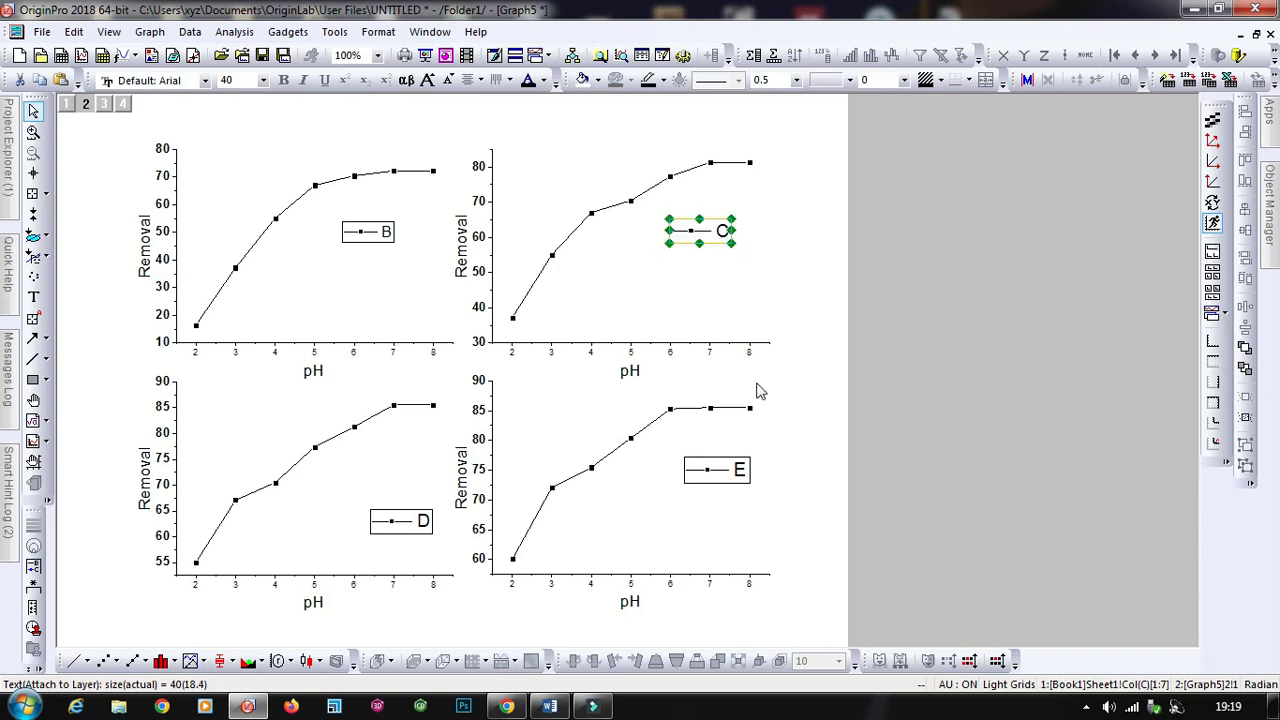
click(1026, 550)
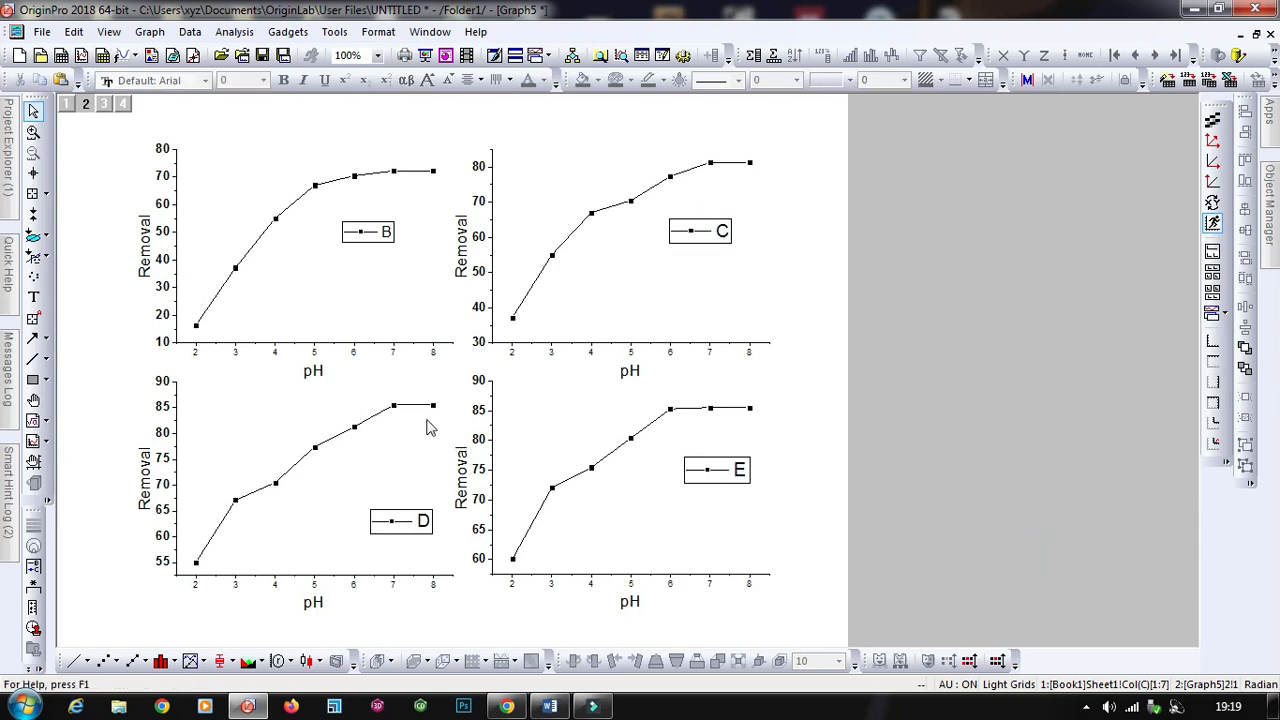